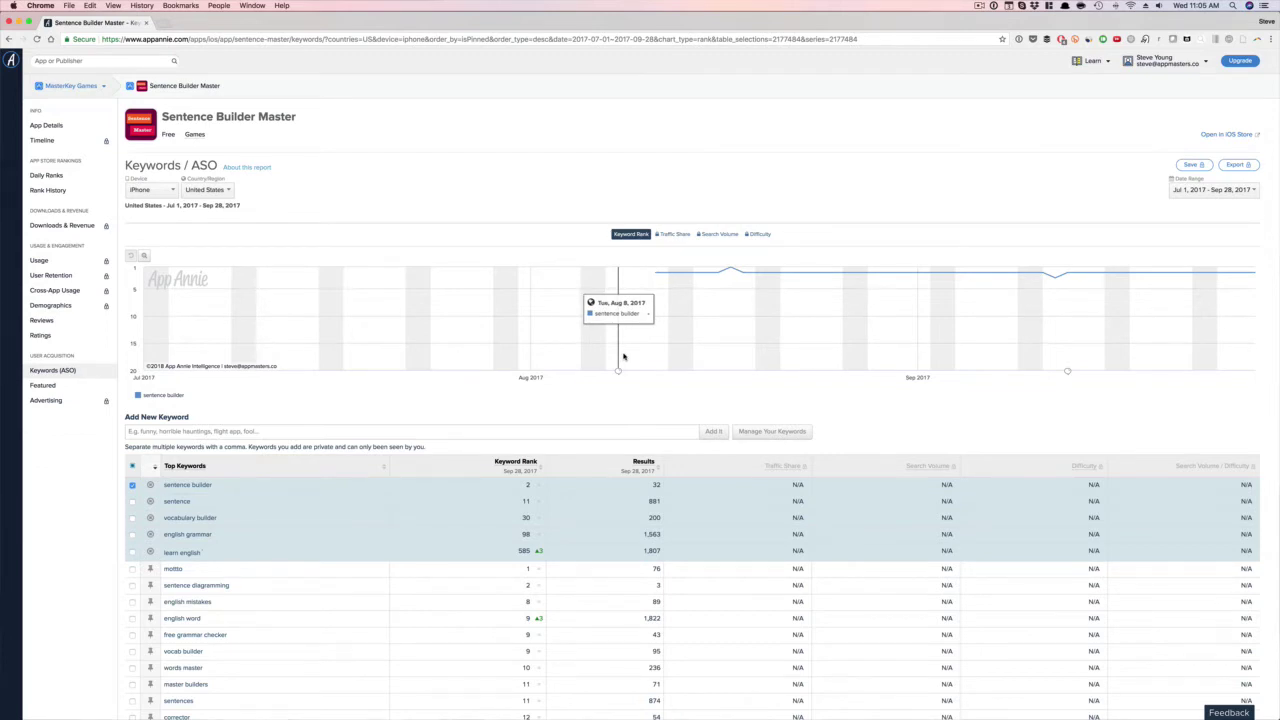
Step: Open the iTunes listing from the spreadsheet's app link and look through the app's iPhone screenshots
mouse_move(618, 374)
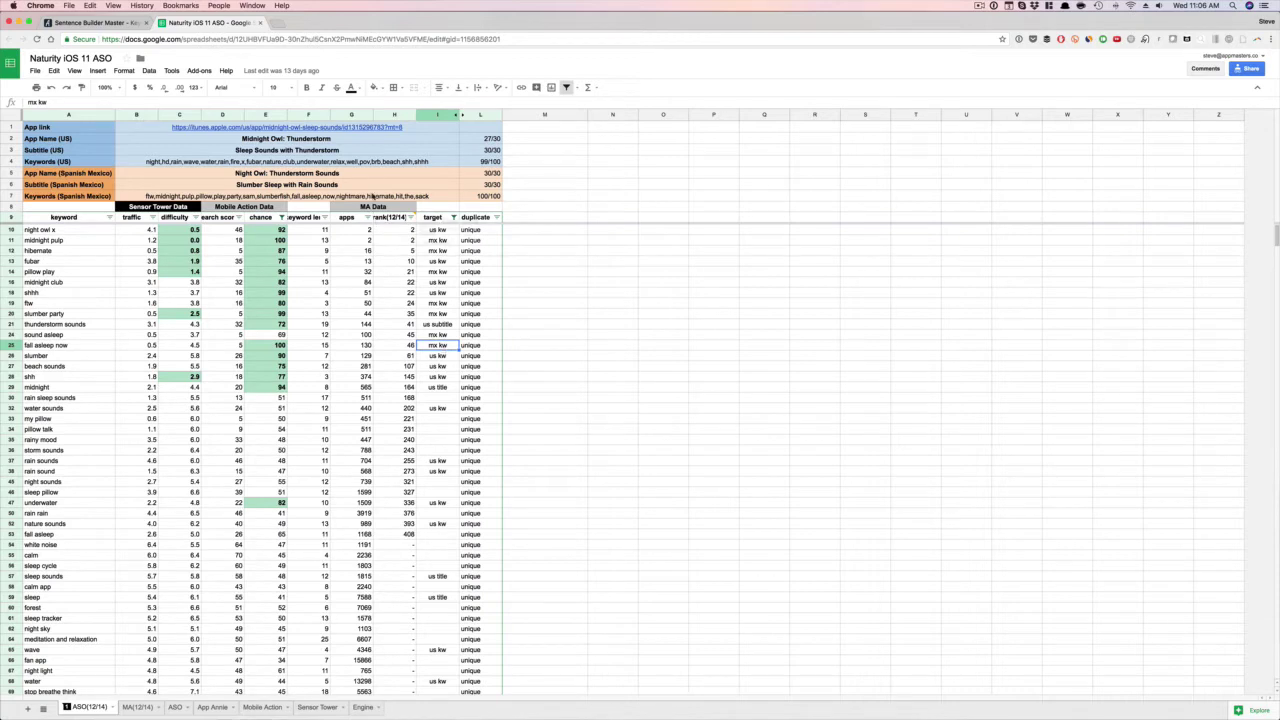
left_click(382, 131)
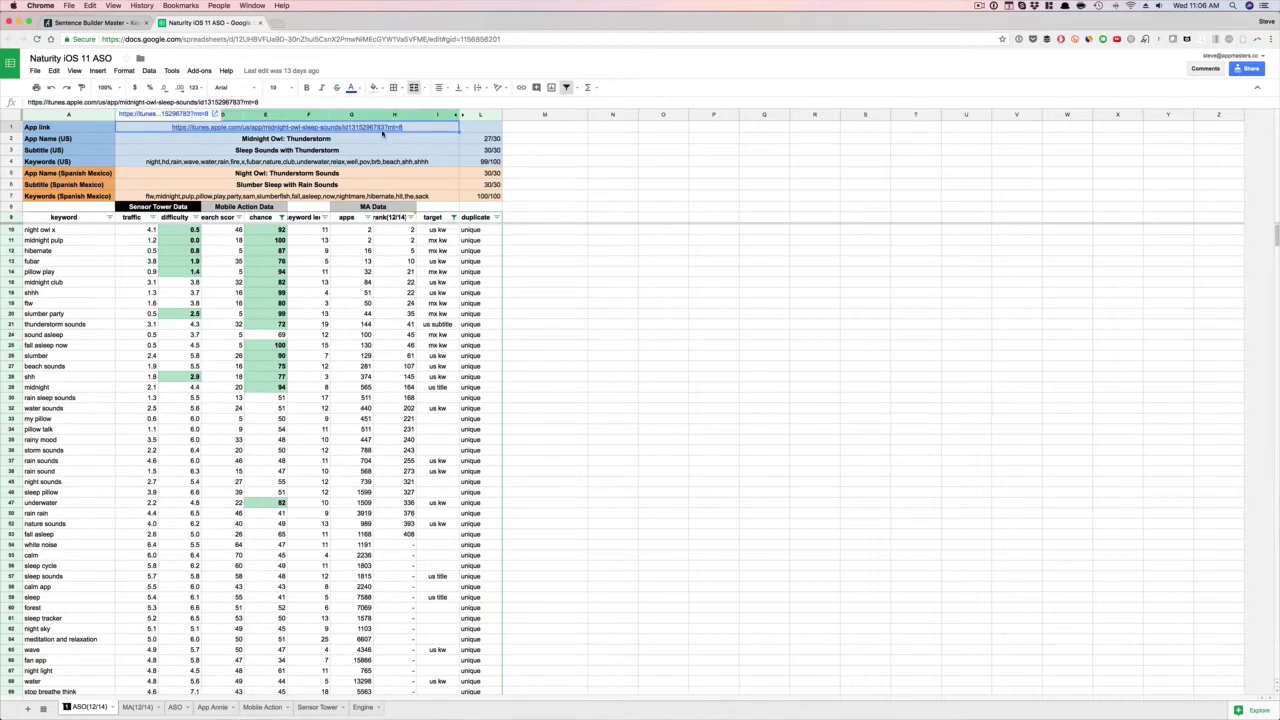
left_click(186, 114)
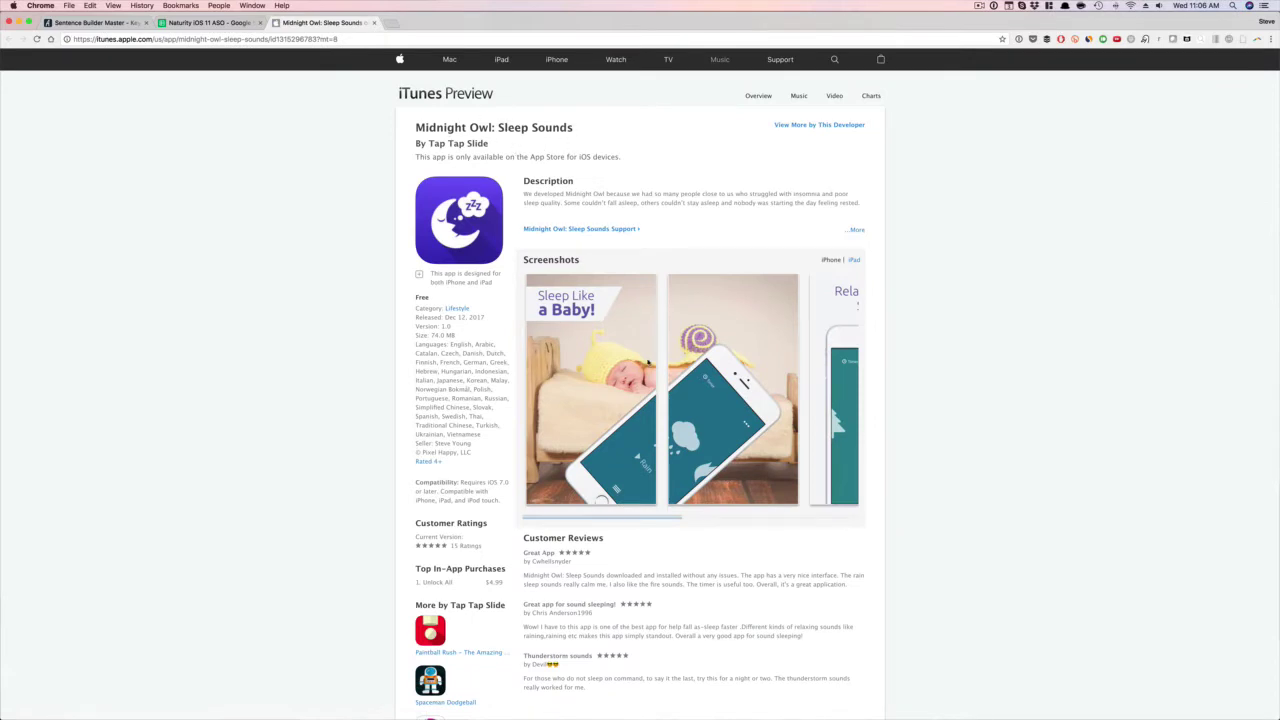
scroll(648, 365, "right", 5)
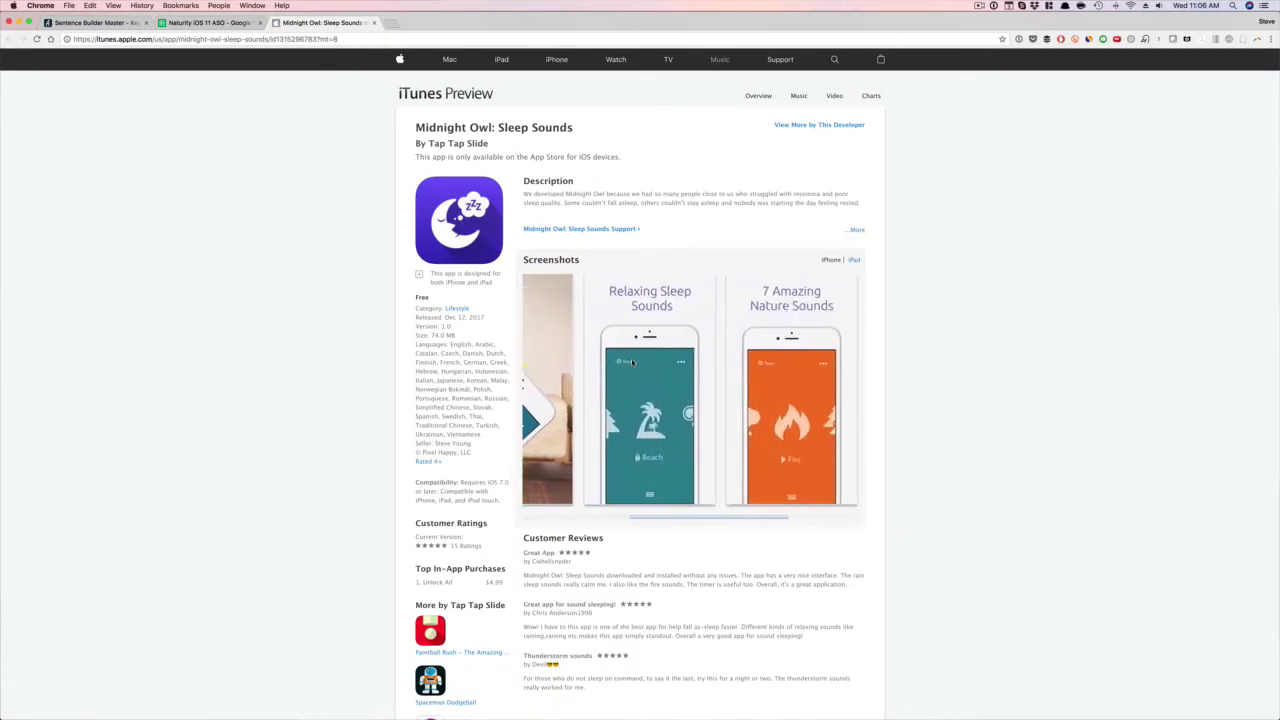
scroll(632, 363, "left", 8)
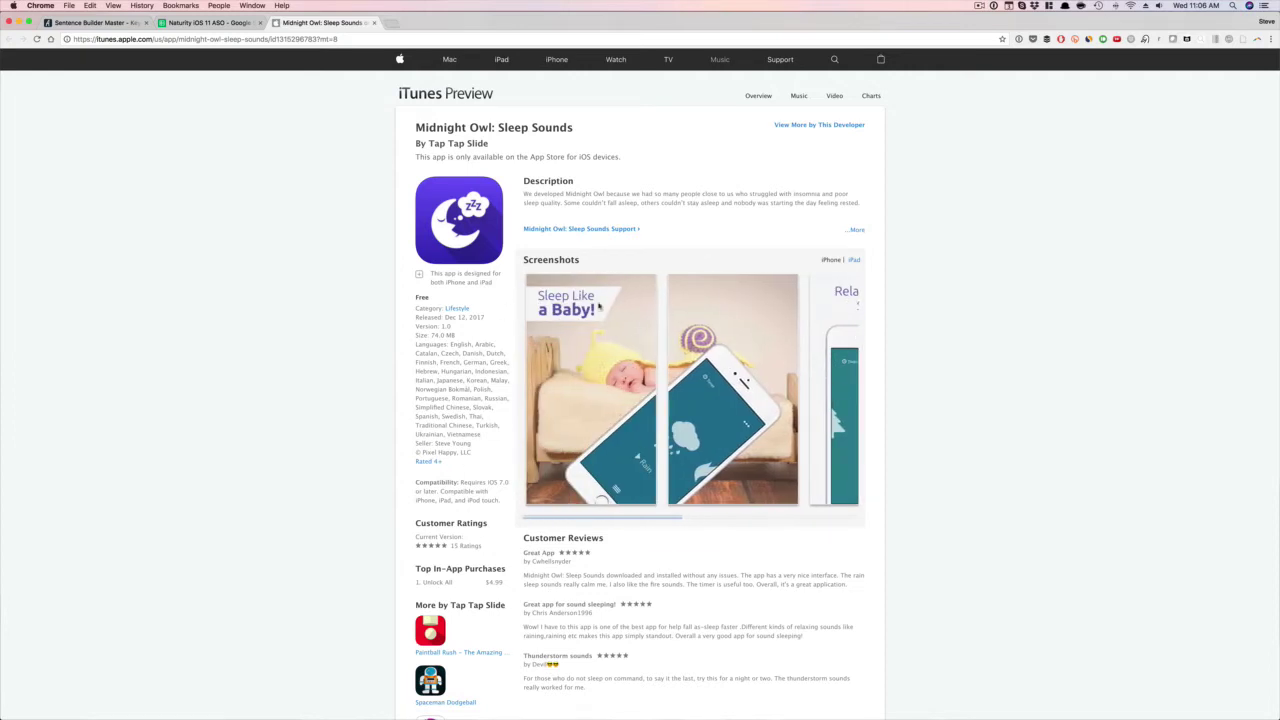
scroll(631, 347, "right", 8)
scroll(850, 378, "right", 5)
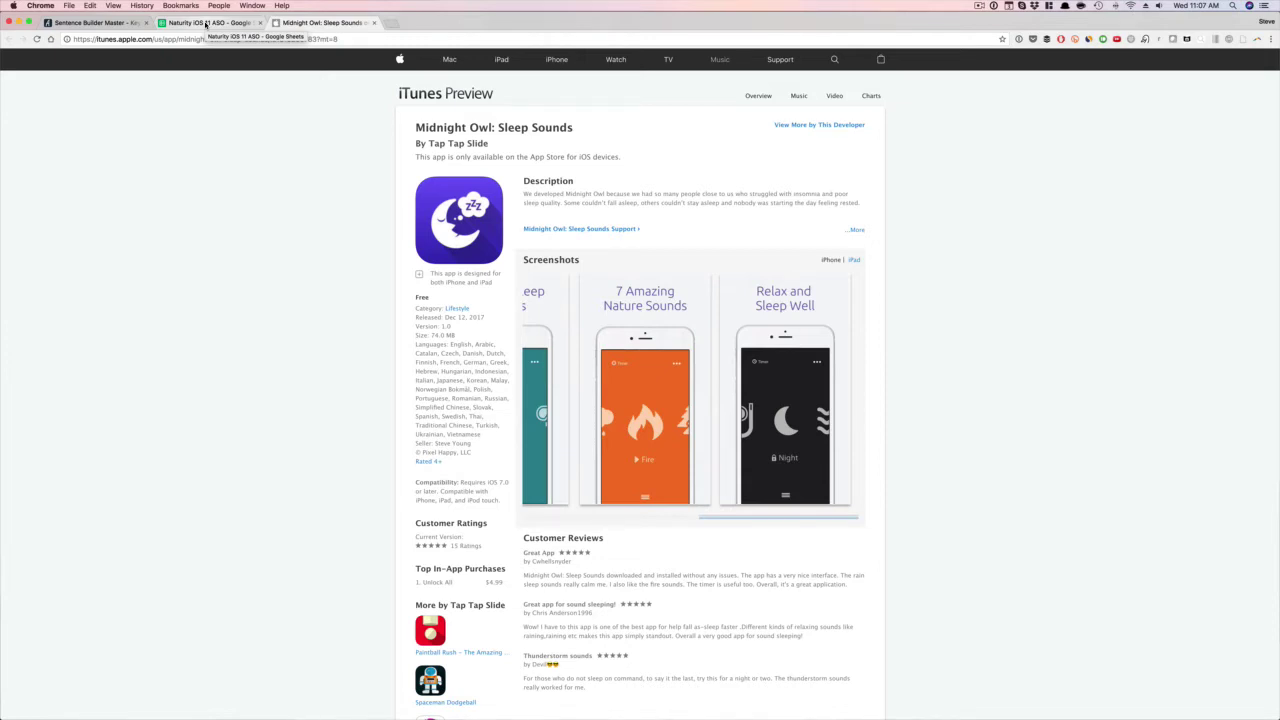
Step: Return to the Naturity iOS 11 ASO spreadsheet and review the keyword list with its traffic, difficulty and chance columns
left_click(205, 24)
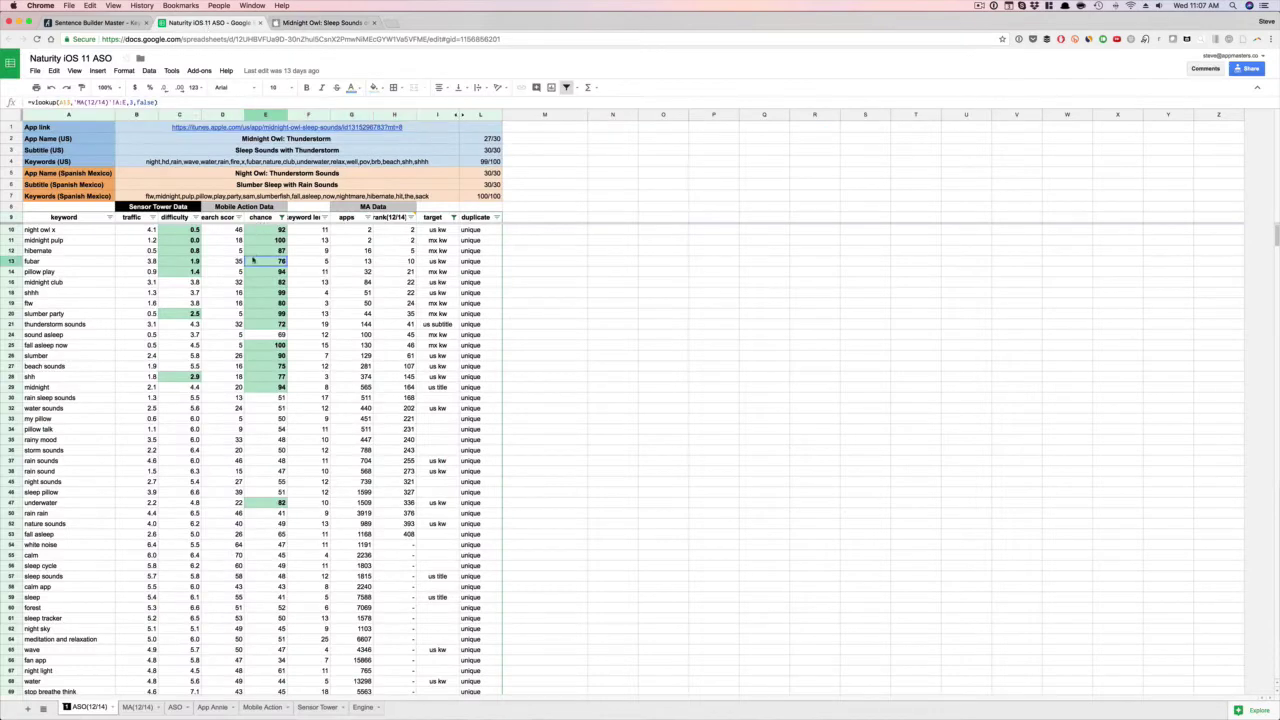
scroll(196, 346, "down", 10)
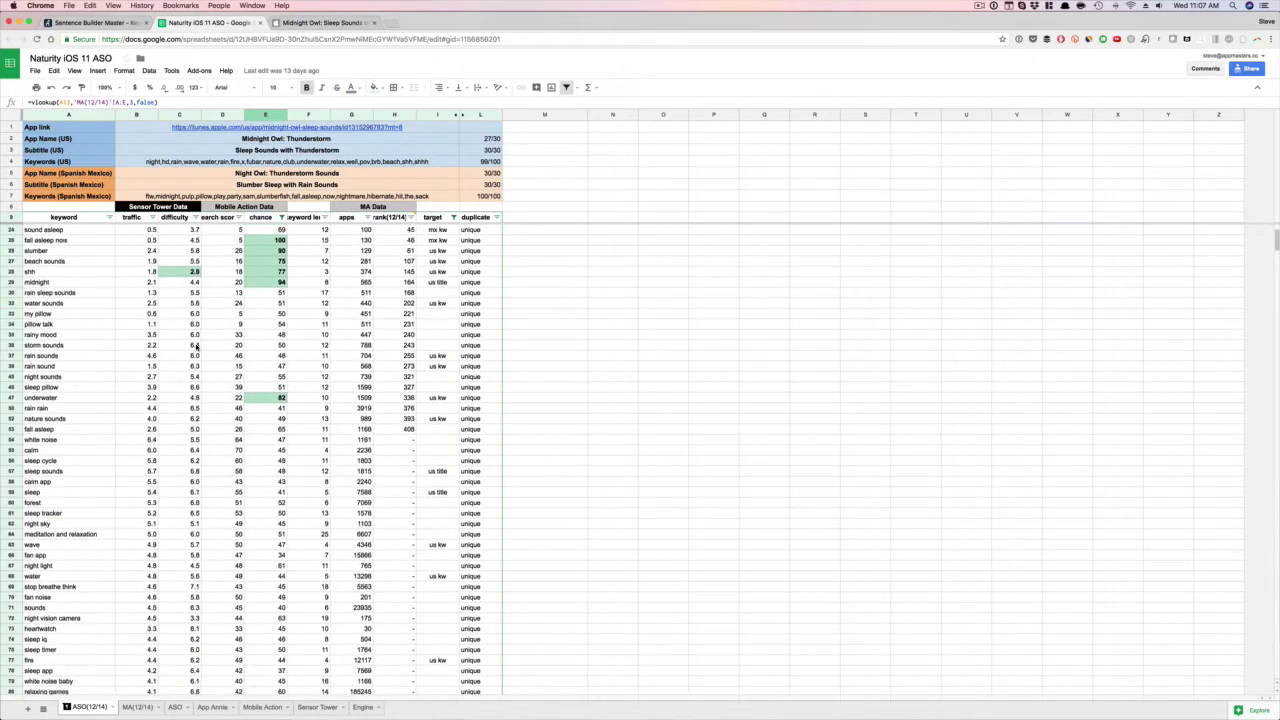
scroll(196, 346, "down", 1)
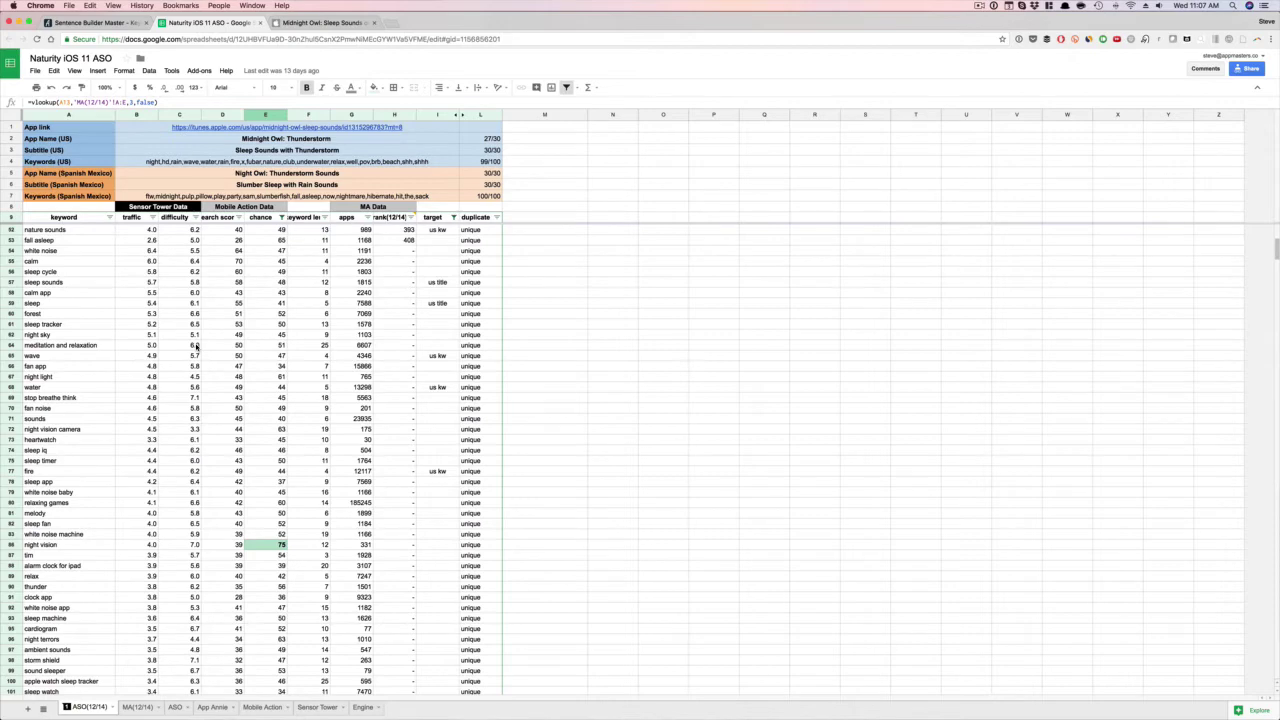
scroll(196, 346, "down", 5)
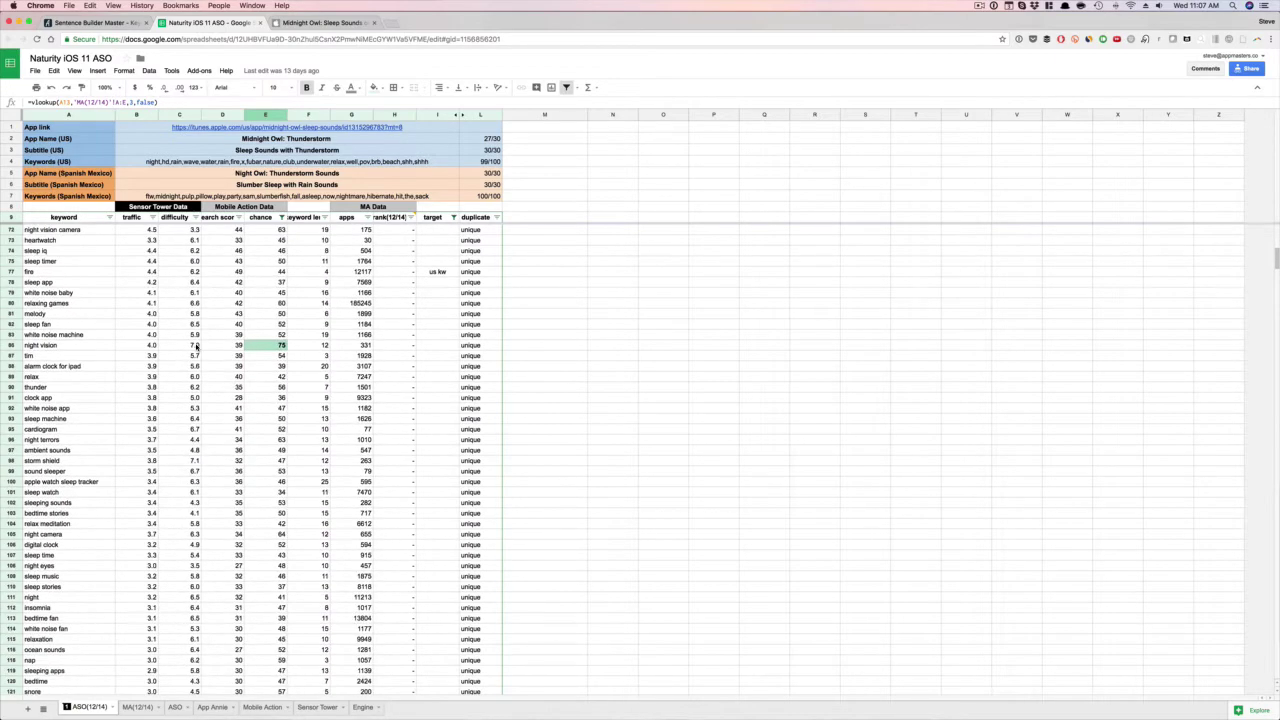
scroll(196, 346, "down", 3)
scroll(153, 410, "up", 10)
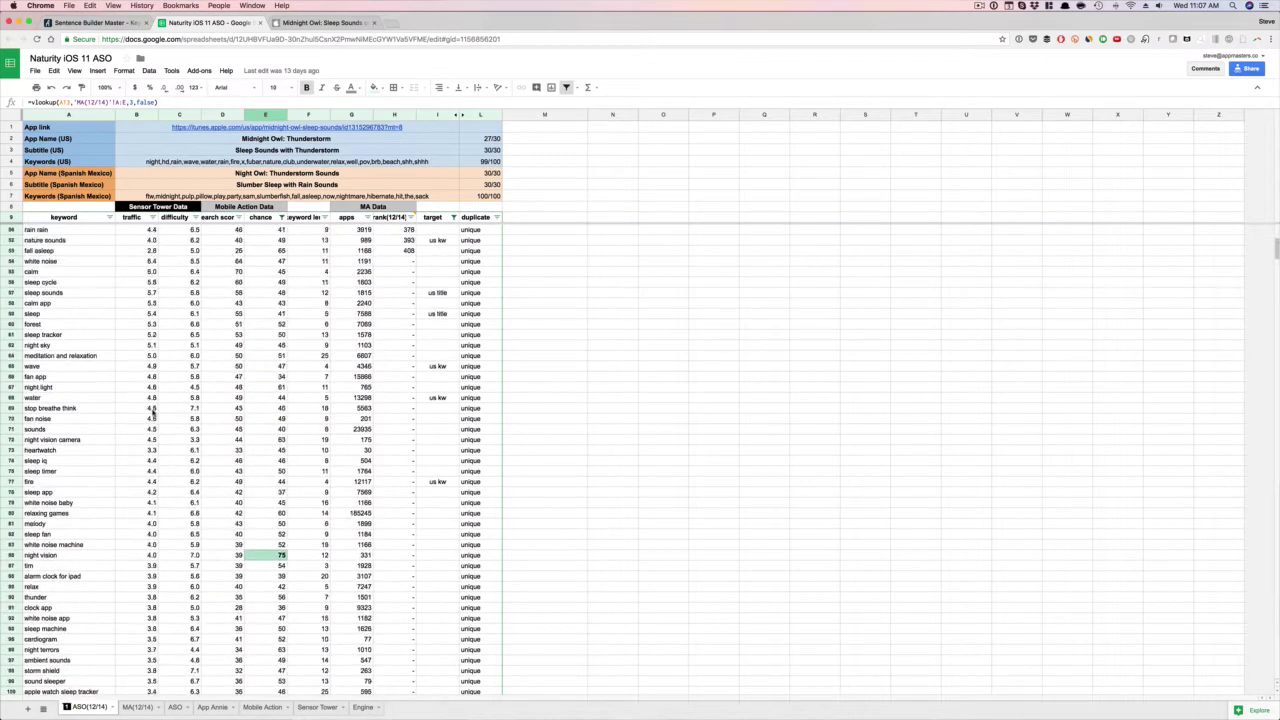
scroll(153, 410, "up", 15)
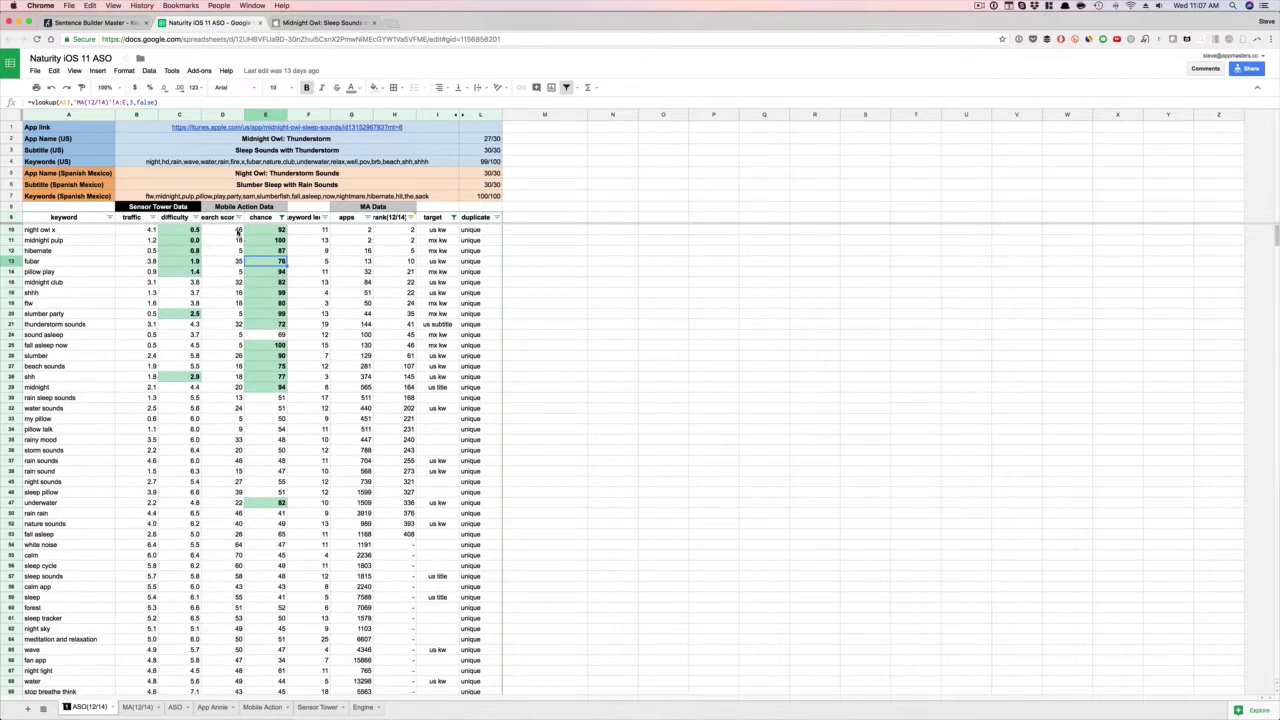
Step: Check the target, traffic and rank of "night owl x" against the US and Spanish Mexico app names
left_click(437, 230)
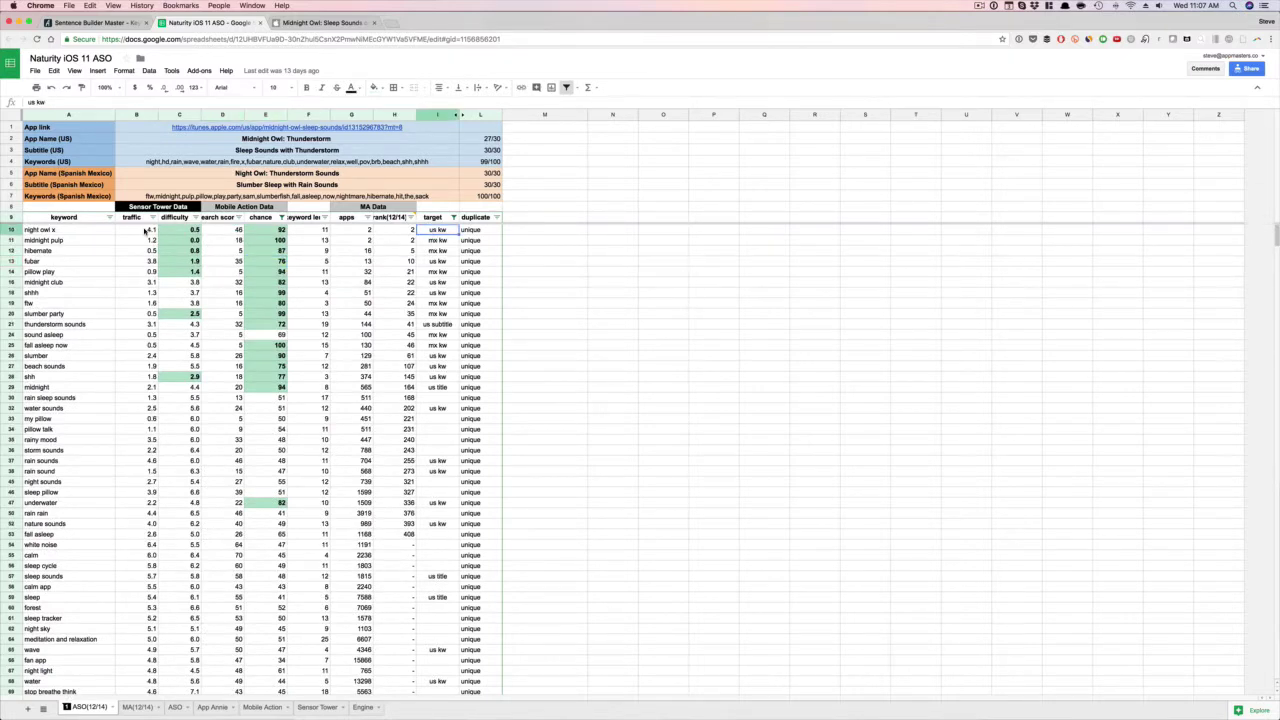
left_click(147, 230)
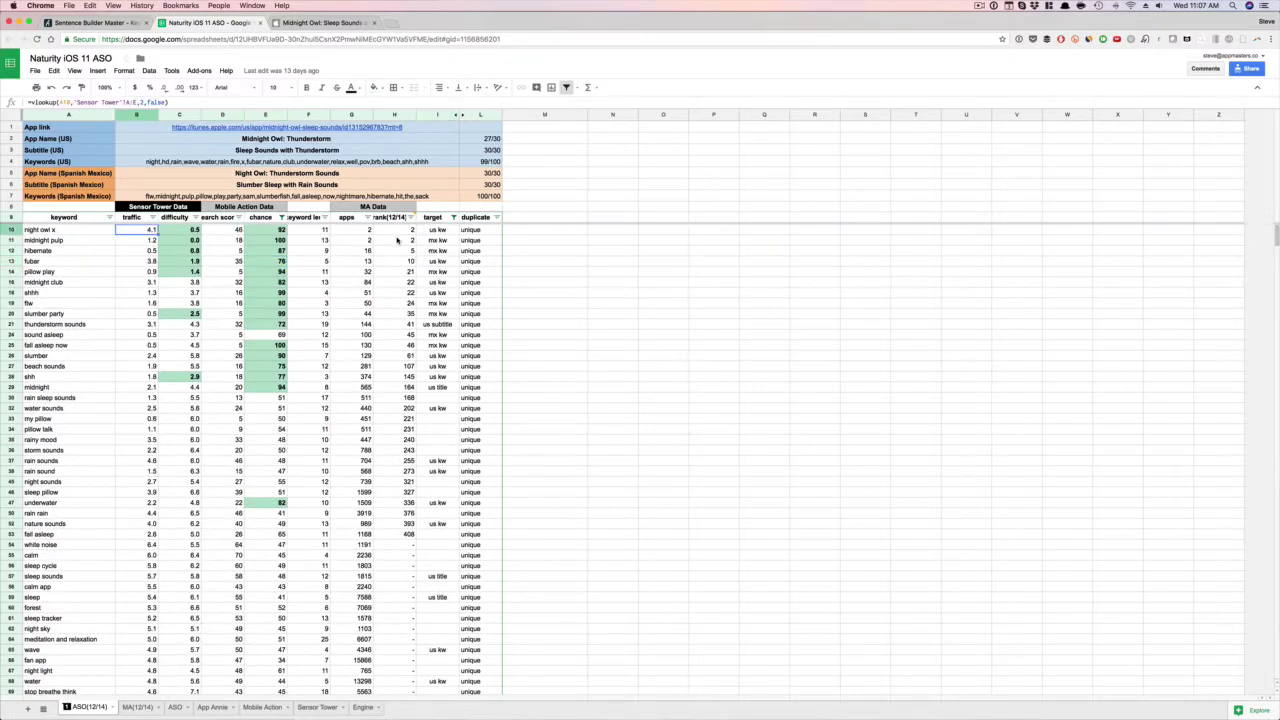
left_click(400, 236)
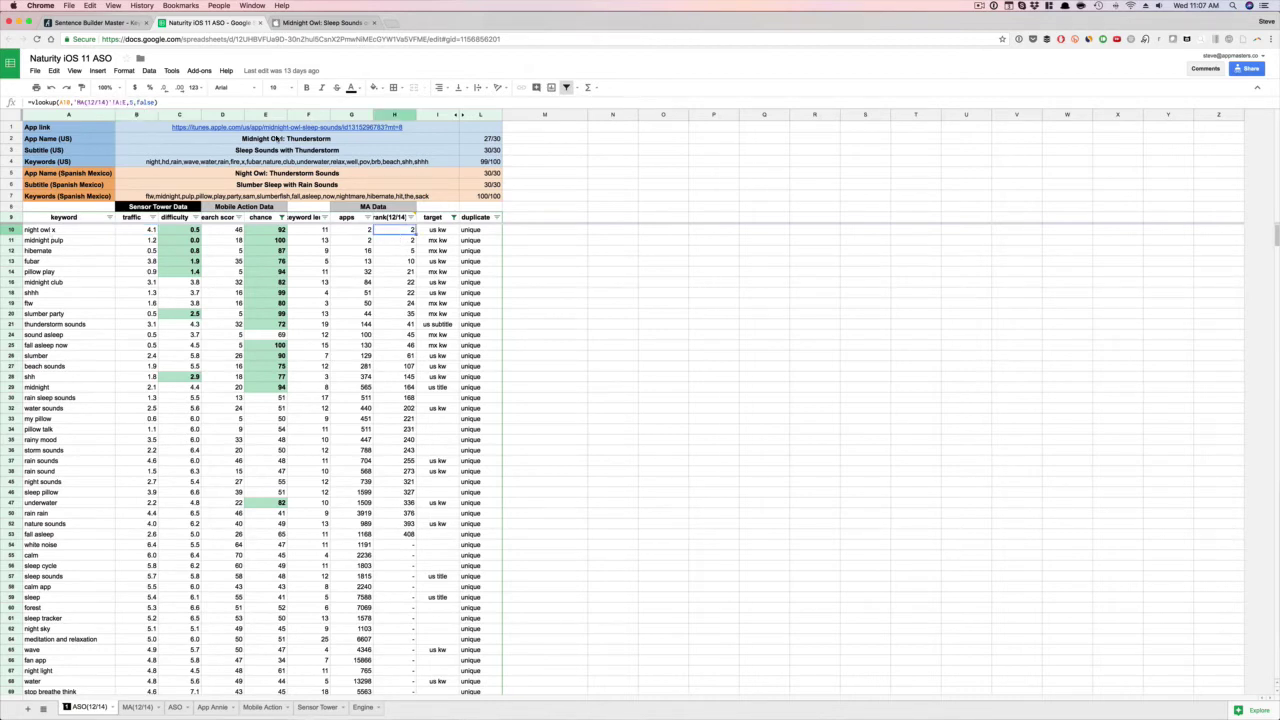
left_click(277, 139)
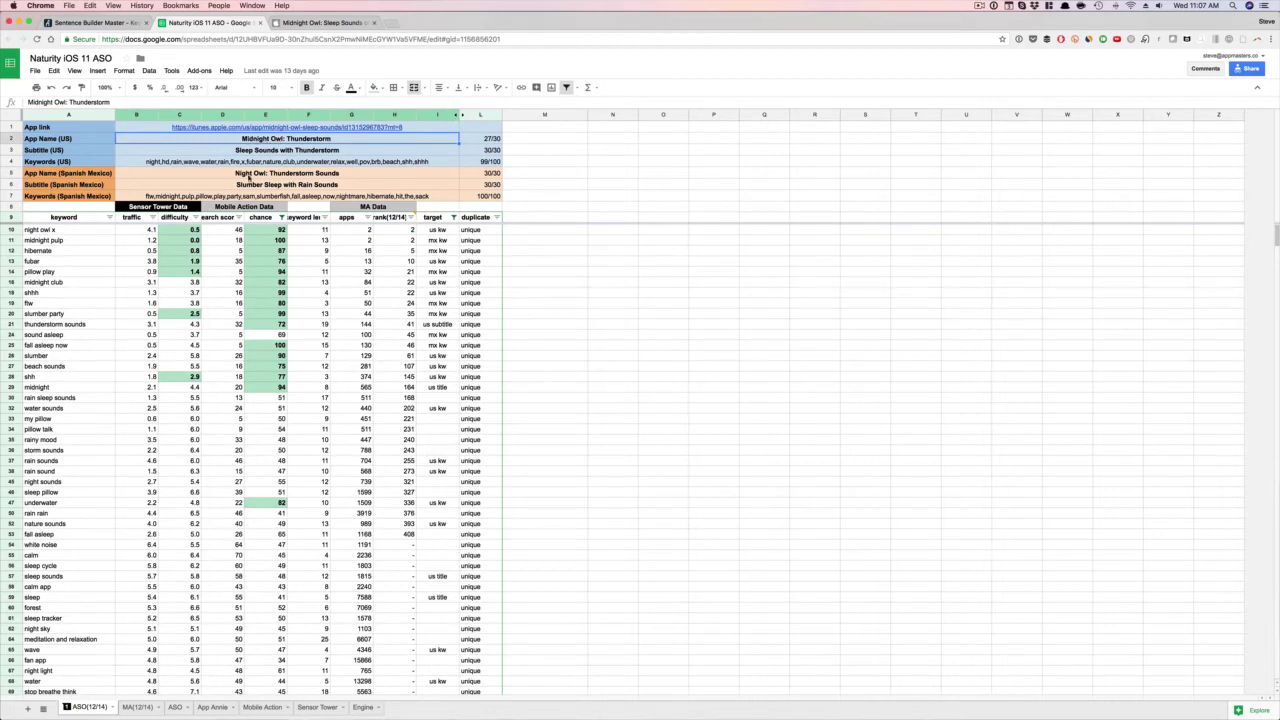
left_click(259, 174)
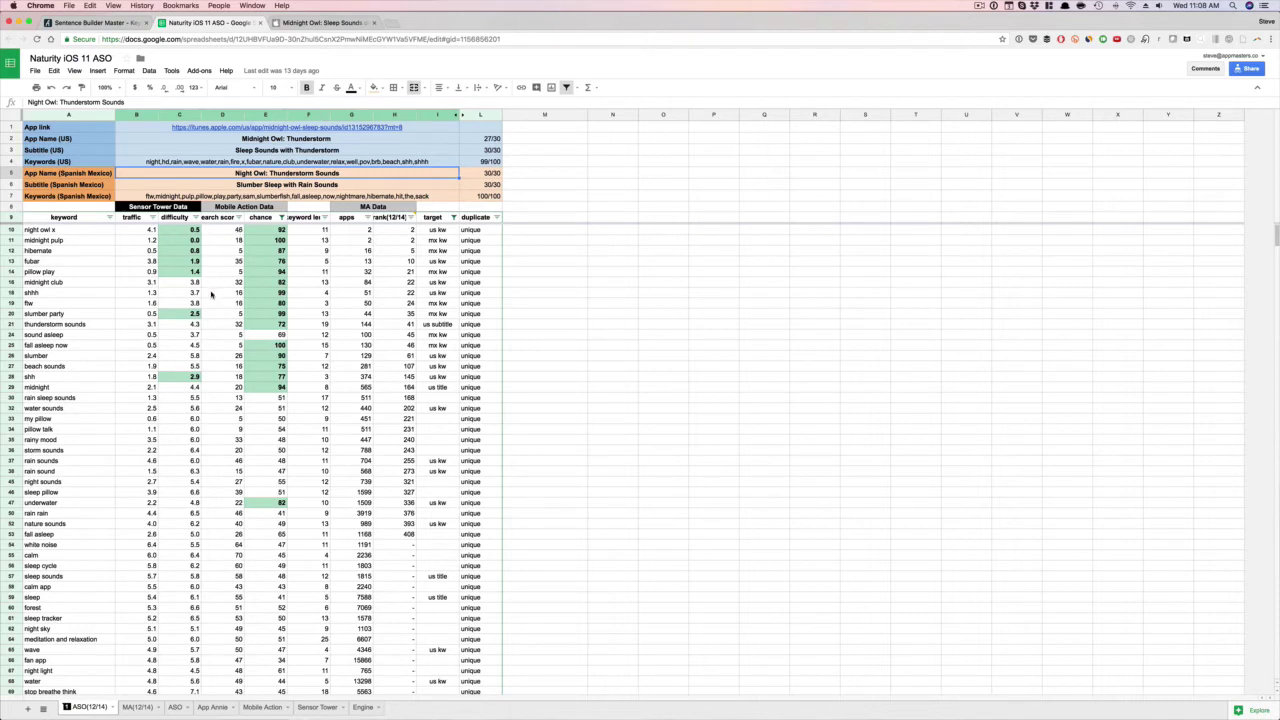
Step: Examine the traffic, search score and rank of "hibernate", and the search score of "fubar"
left_click(145, 252)
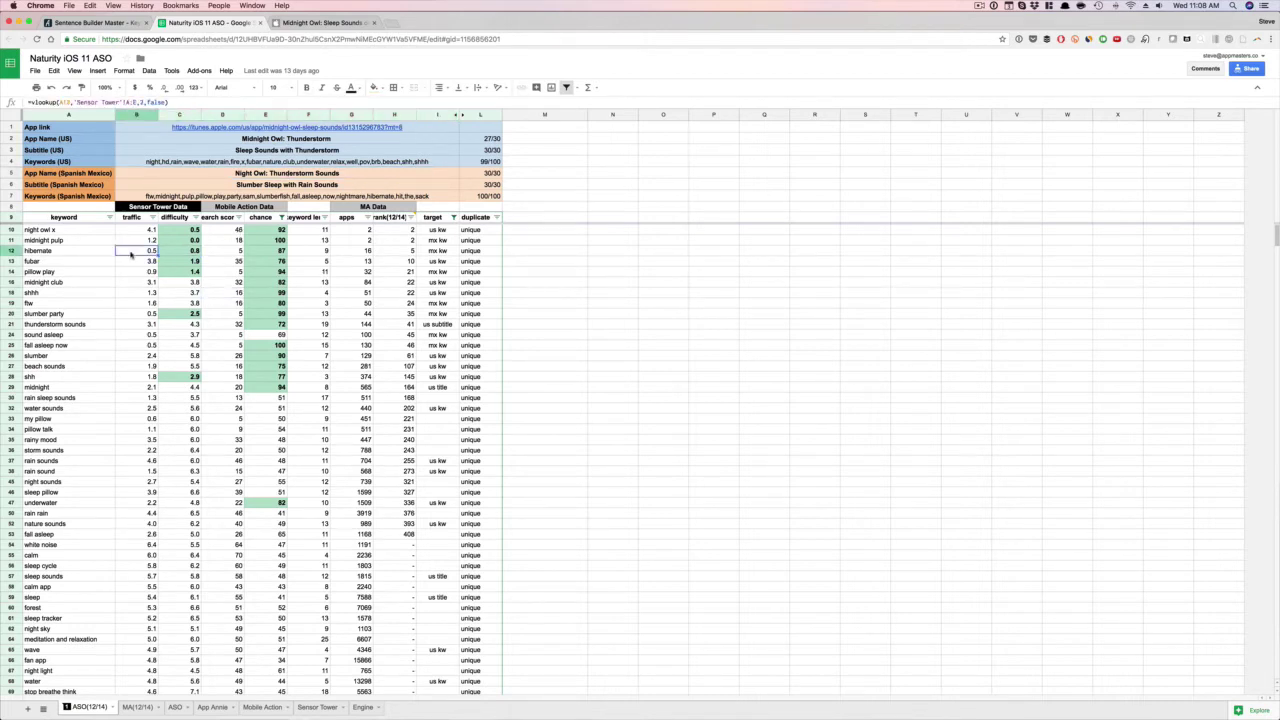
left_click(229, 252)
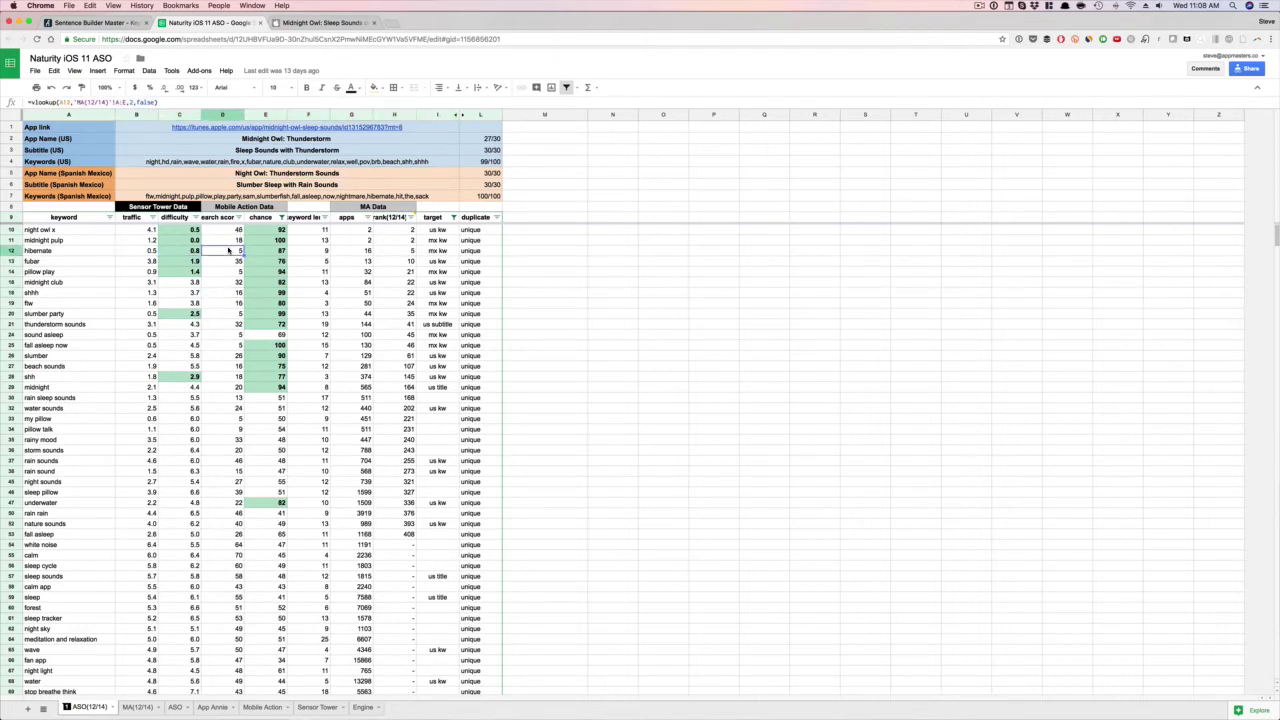
left_click(132, 249)
left_click(233, 254)
left_click(413, 251)
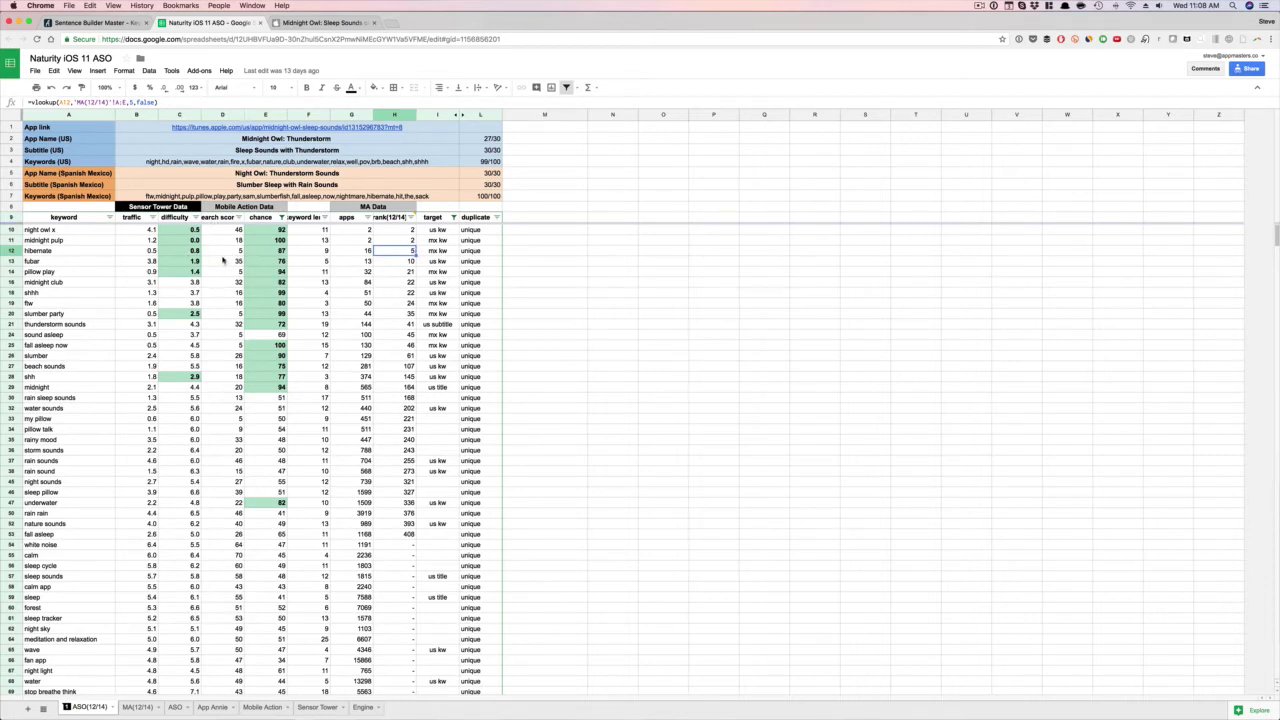
left_click(223, 262)
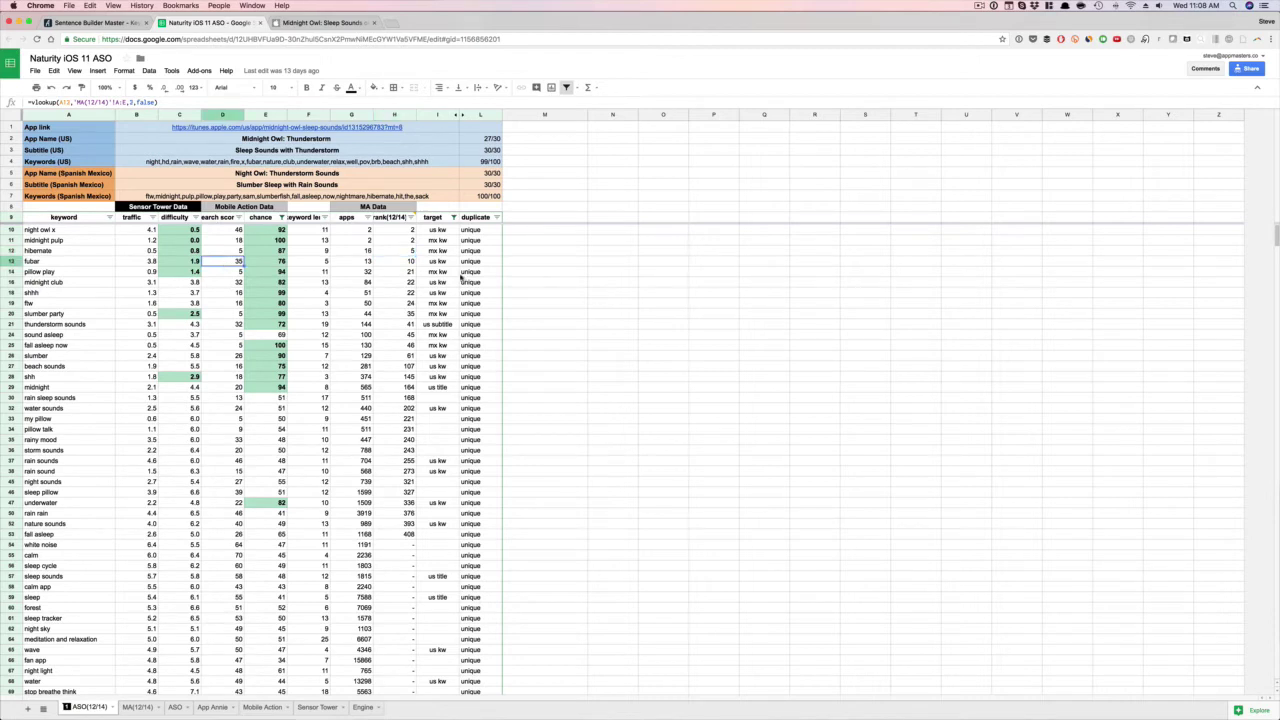
Step: Sort the keyword table by search score in Z → A order
left_click(210, 378)
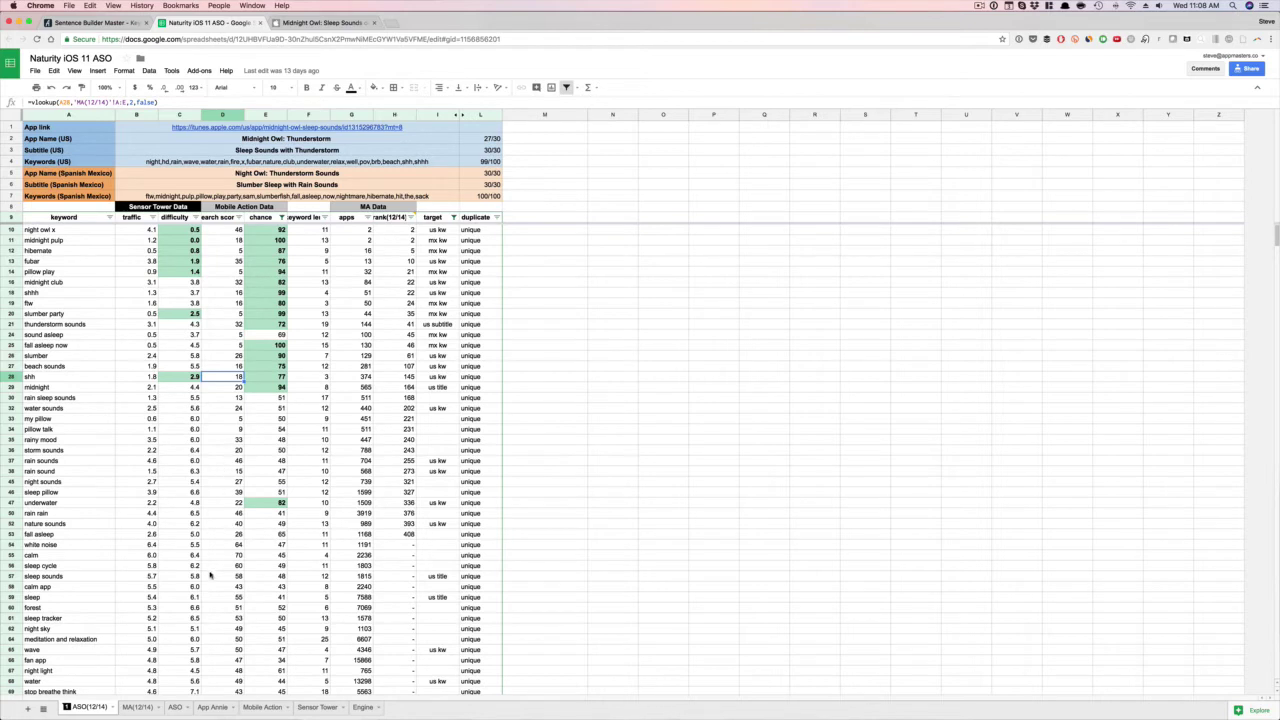
left_click(66, 577)
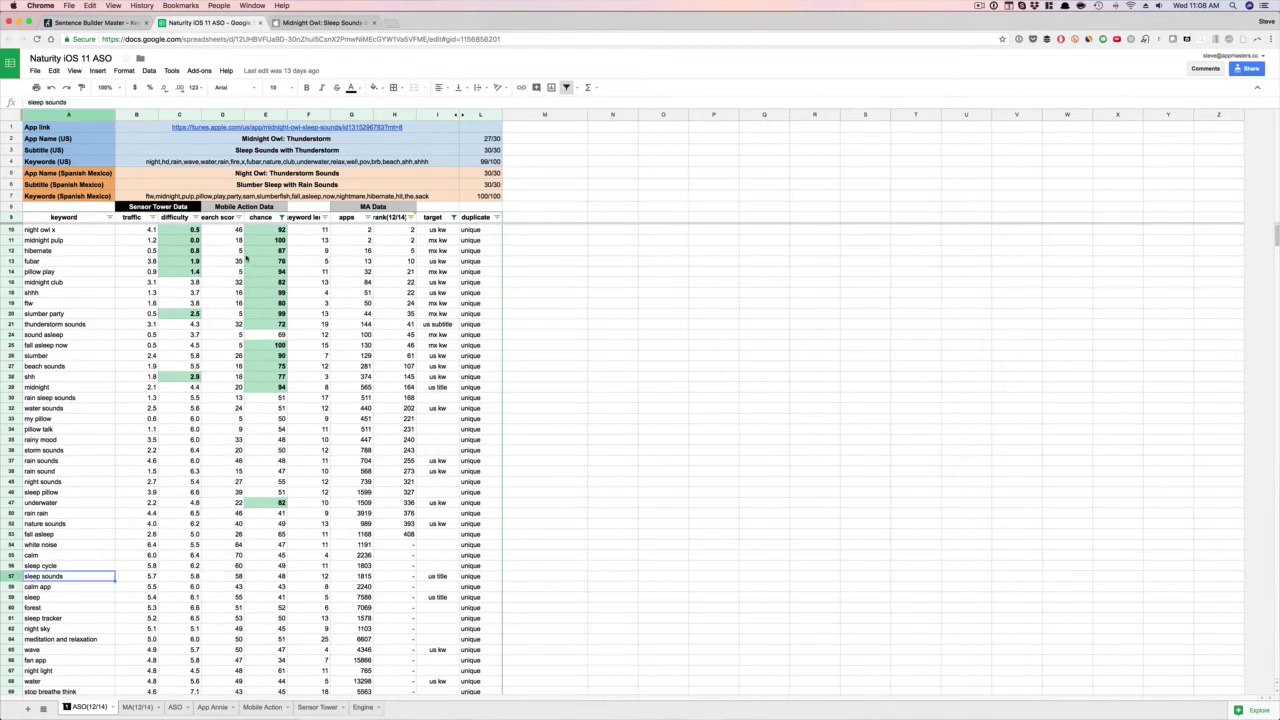
left_click(238, 217)
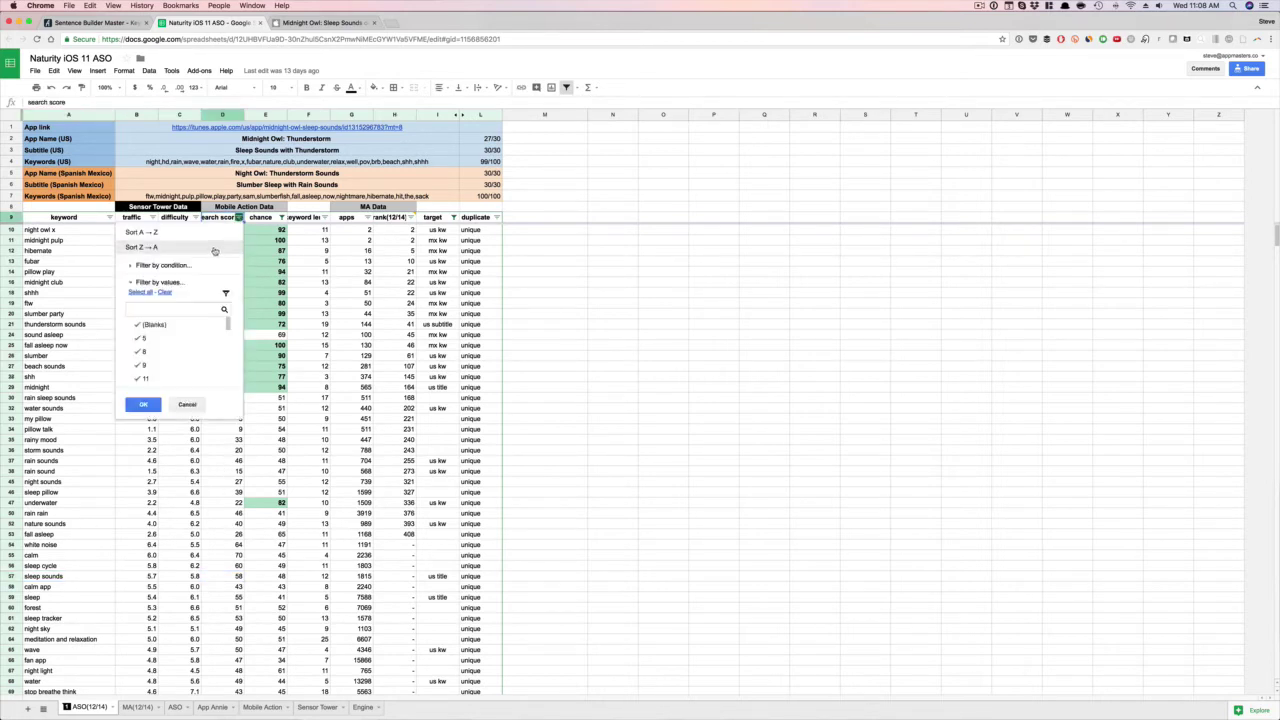
left_click(213, 249)
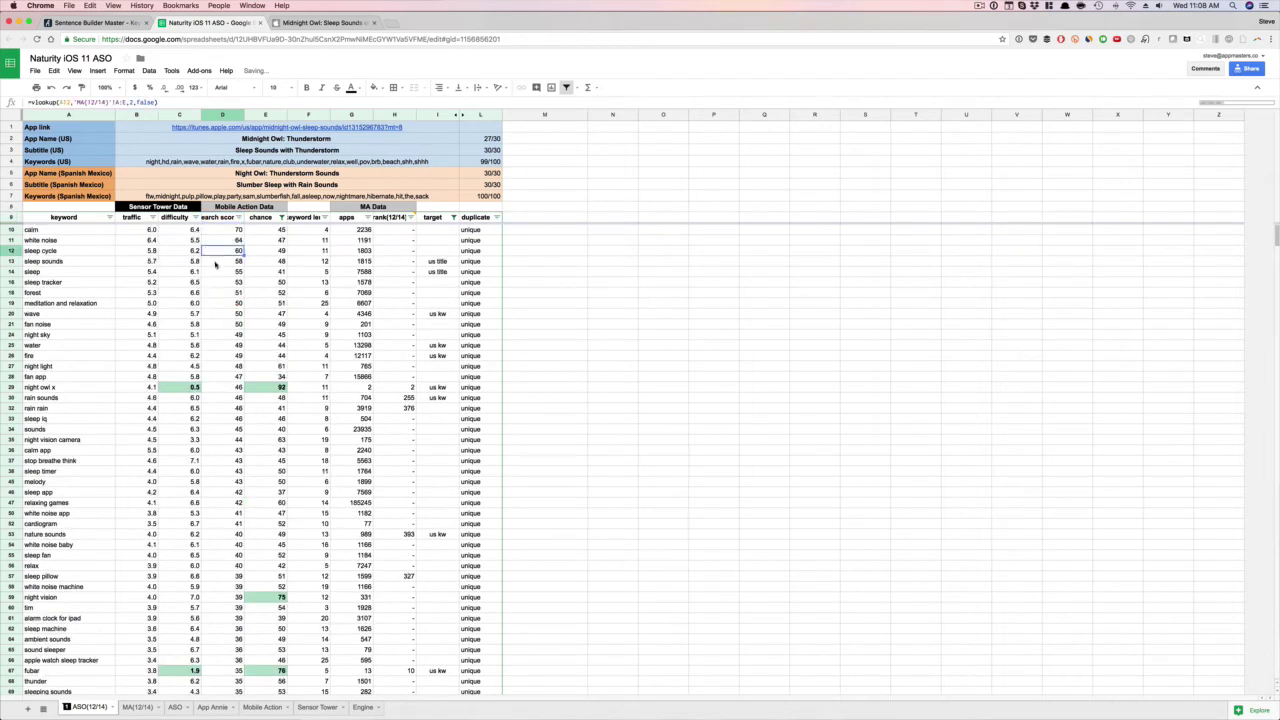
Step: Check the search score and target of "sleep sounds", and compare the iTunes listing's title with the sheet's US app name
left_click(216, 262)
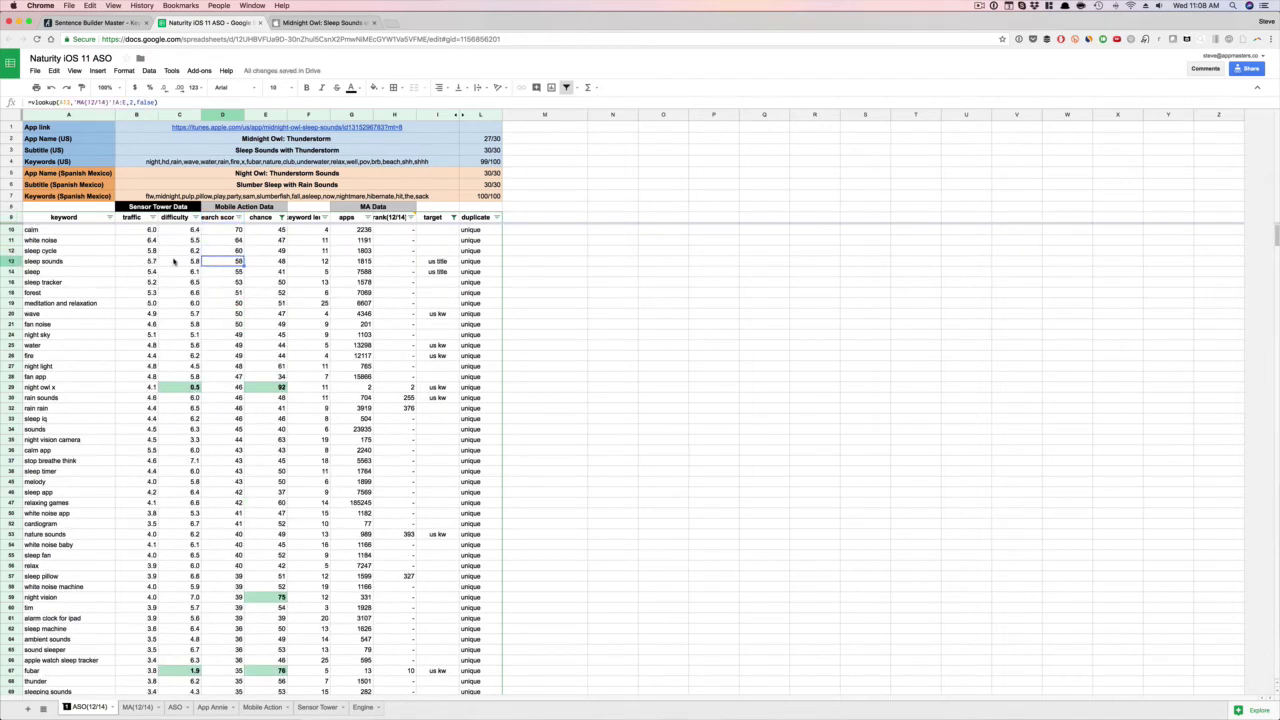
left_click(425, 263)
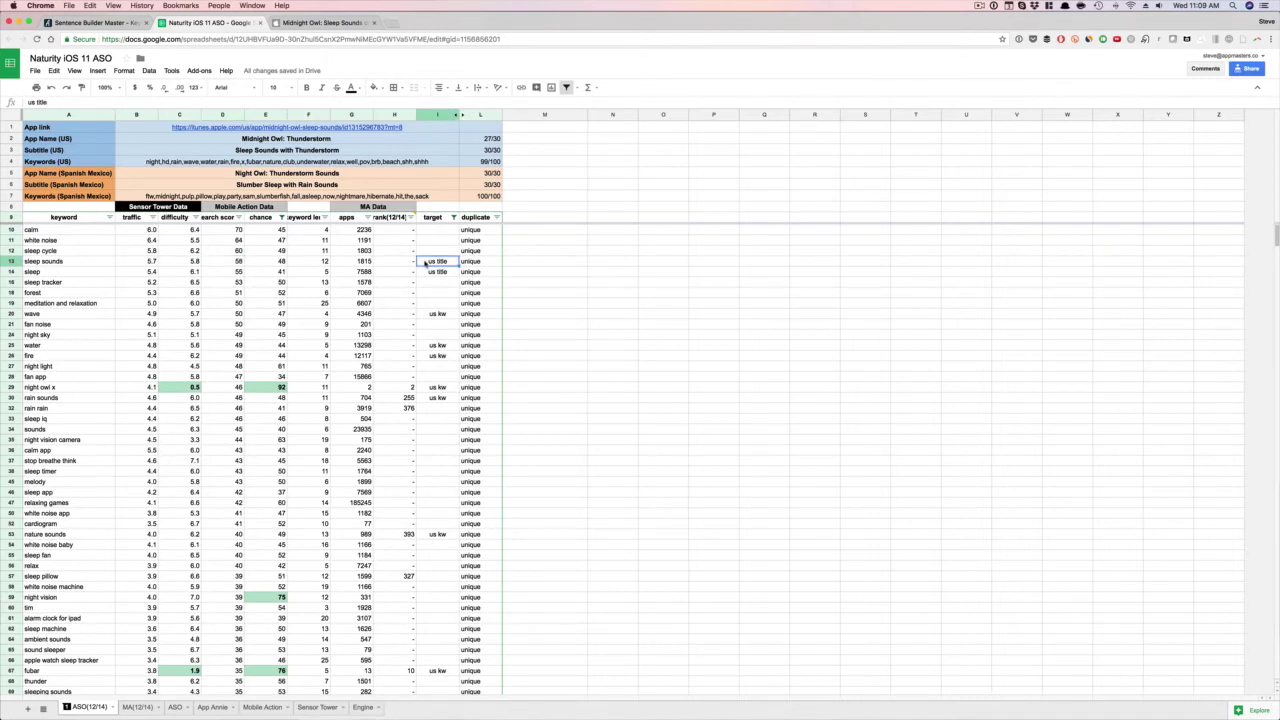
left_click(325, 23)
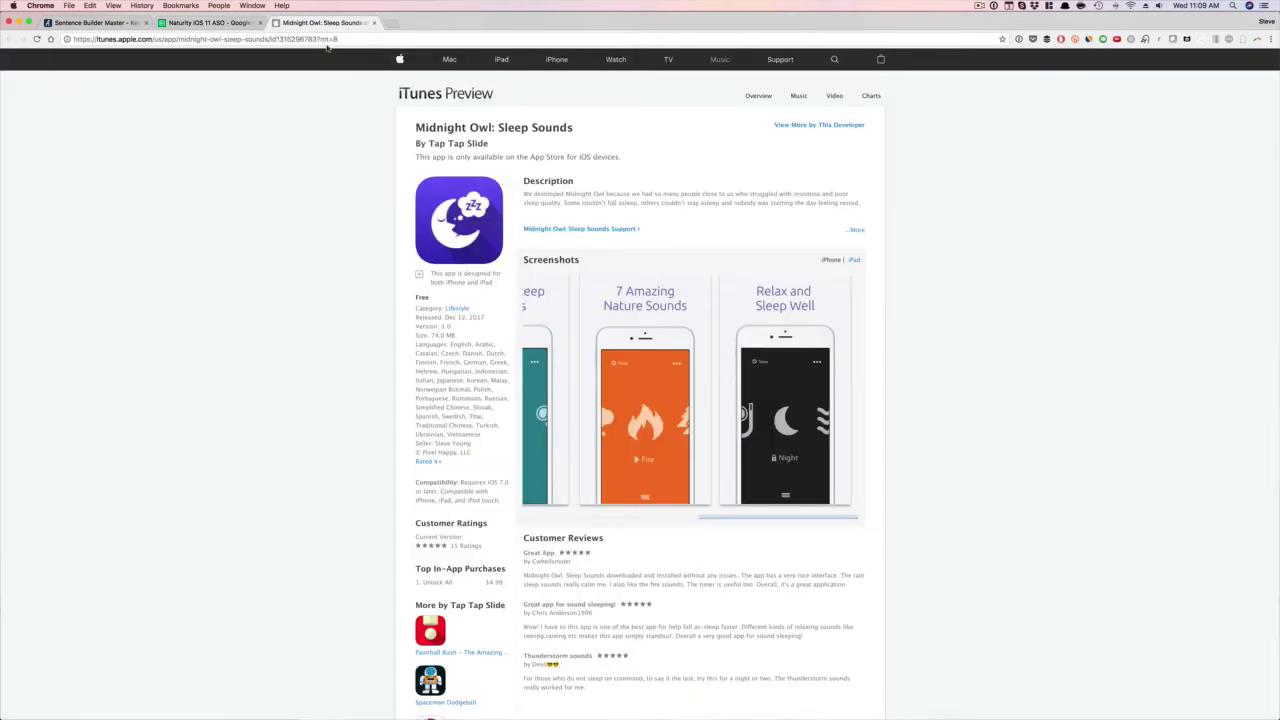
left_click(210, 22)
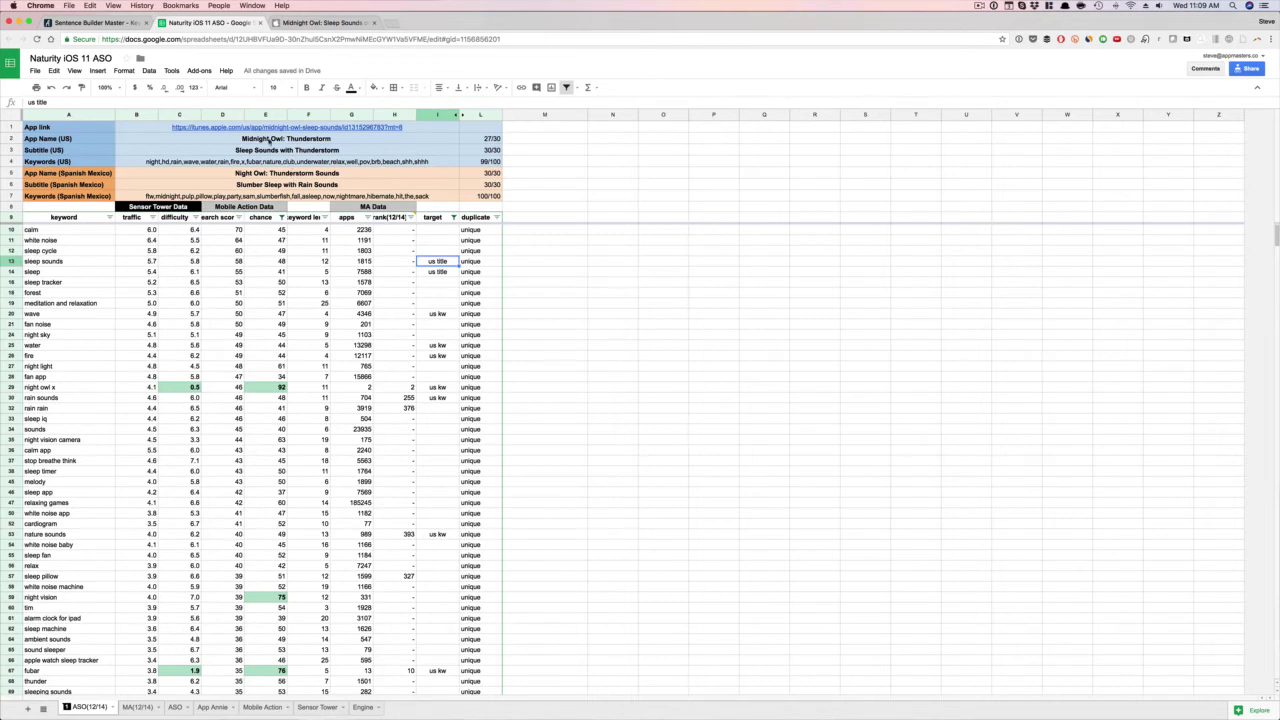
left_click(268, 141)
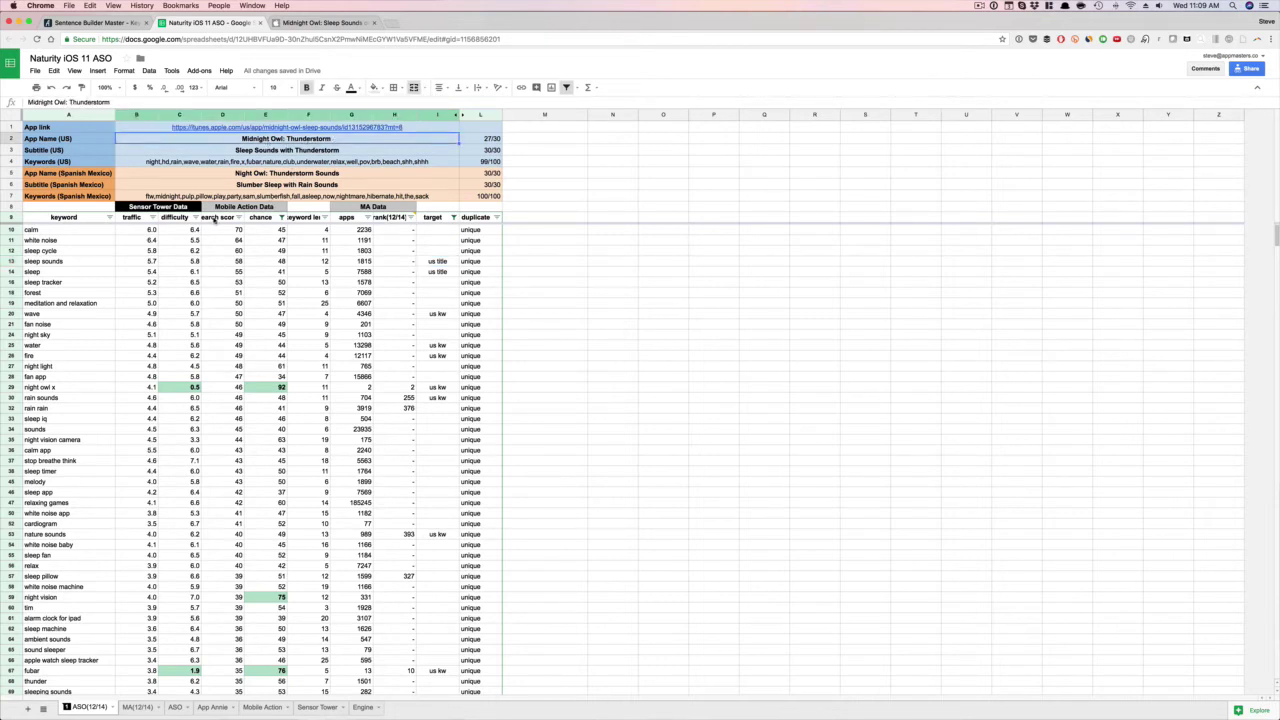
Step: Search the sheet for "thunder" and check the rank of "thunderstorm sounds"
scroll(233, 418, "down", 1)
left_click(221, 449)
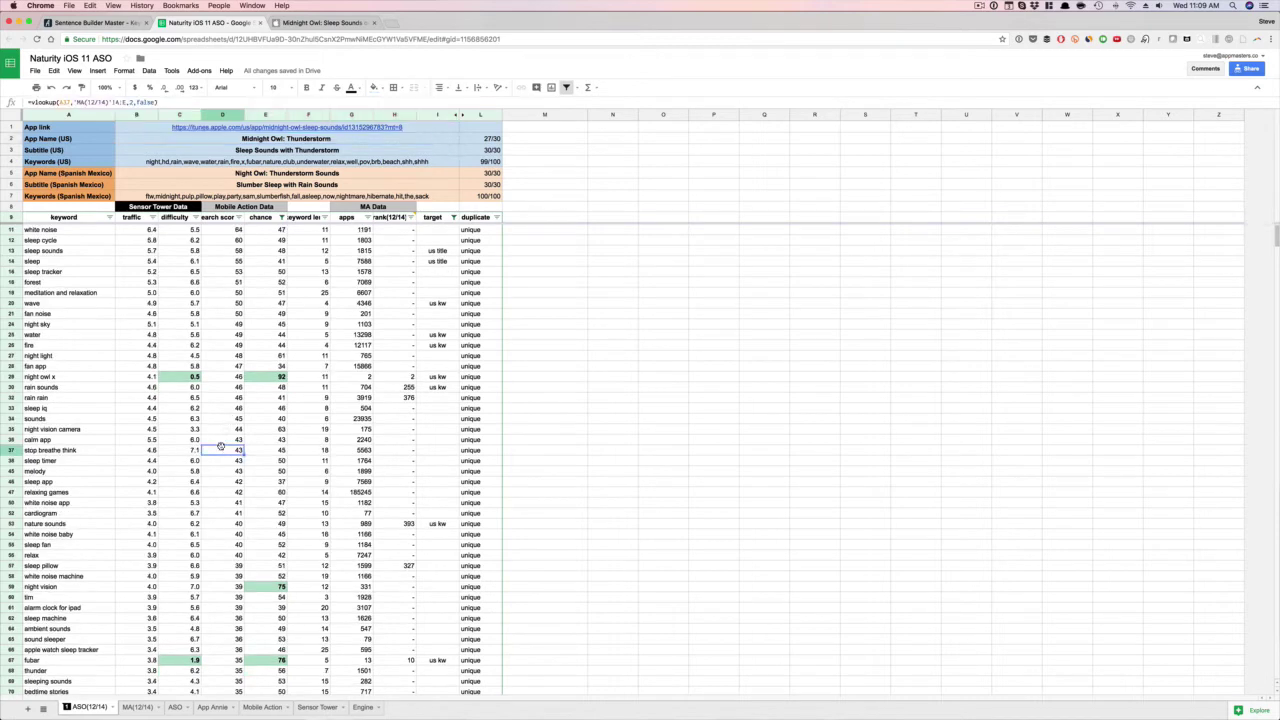
left_click(222, 460)
left_click(222, 513)
key("ctrl+f")
type("thunder")
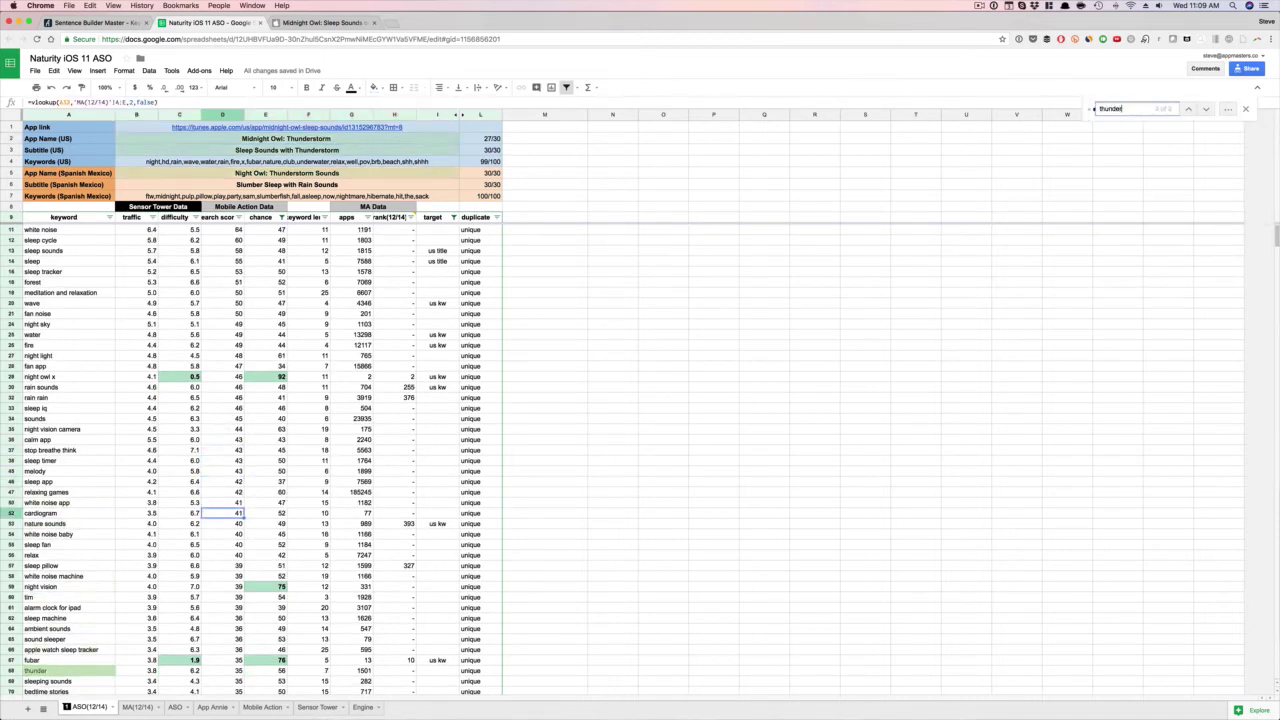
key("Return")
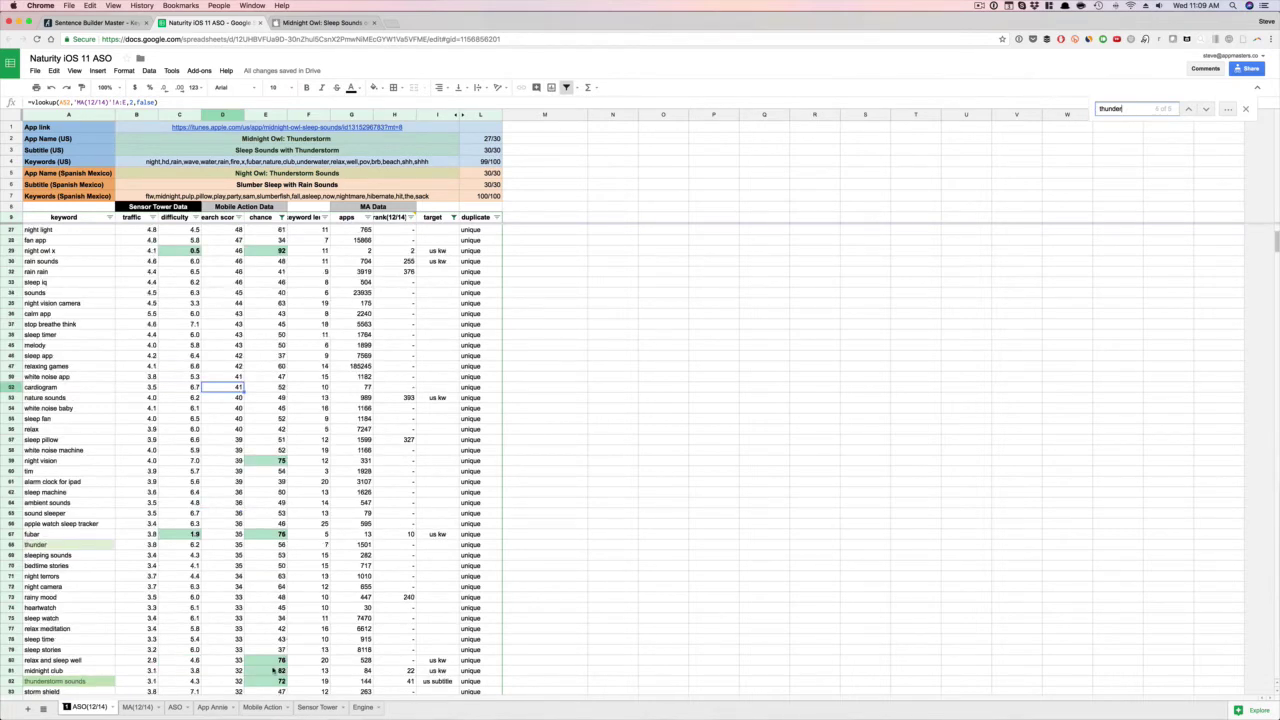
left_click(406, 681)
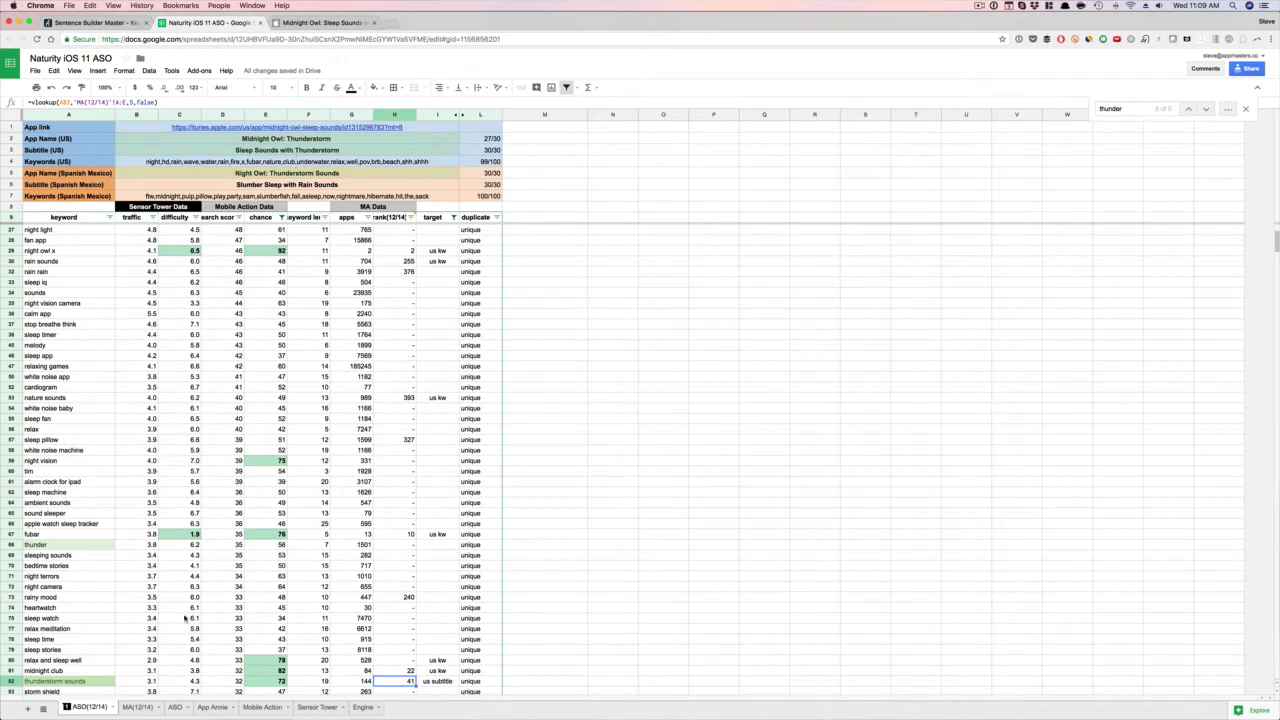
Step: Open the ASO sheet and inspect its US keywords entry
left_click(174, 708)
left_click(279, 161)
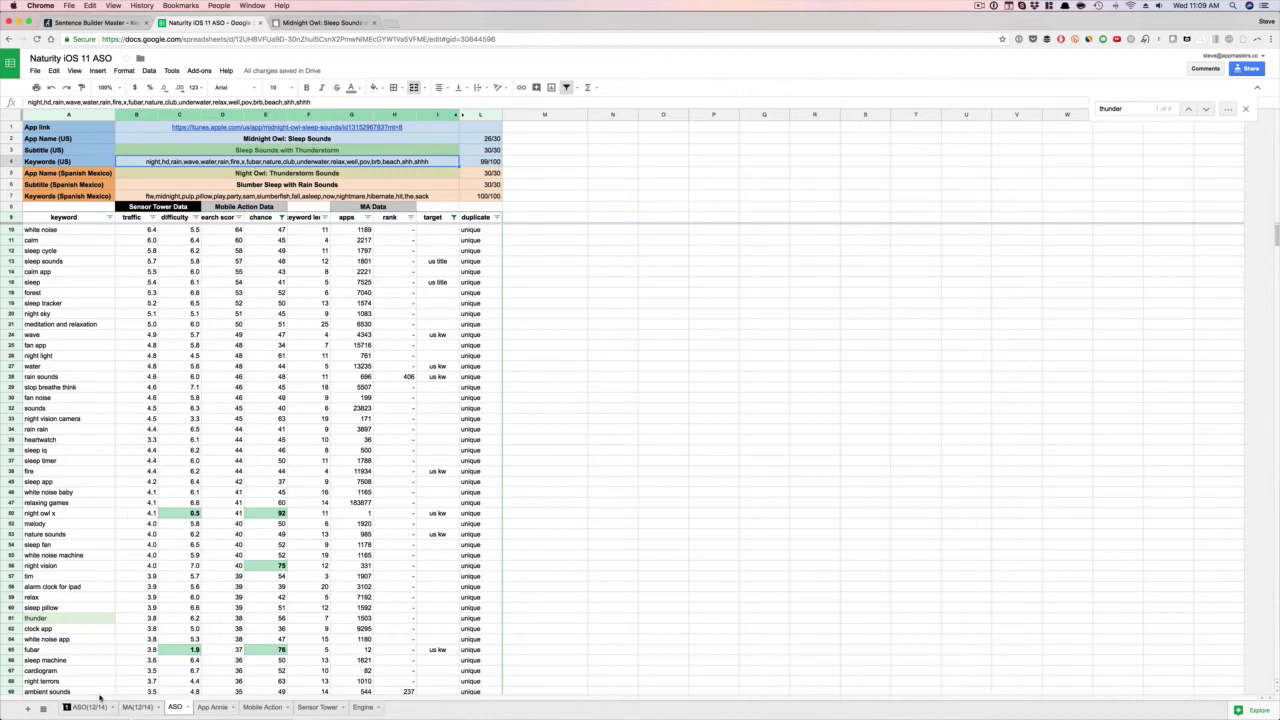
Step: Open the ASO(12/14) sheet and check the chance of "thunderstorm sounds" and the Spanish Mexico app name
left_click(90, 707)
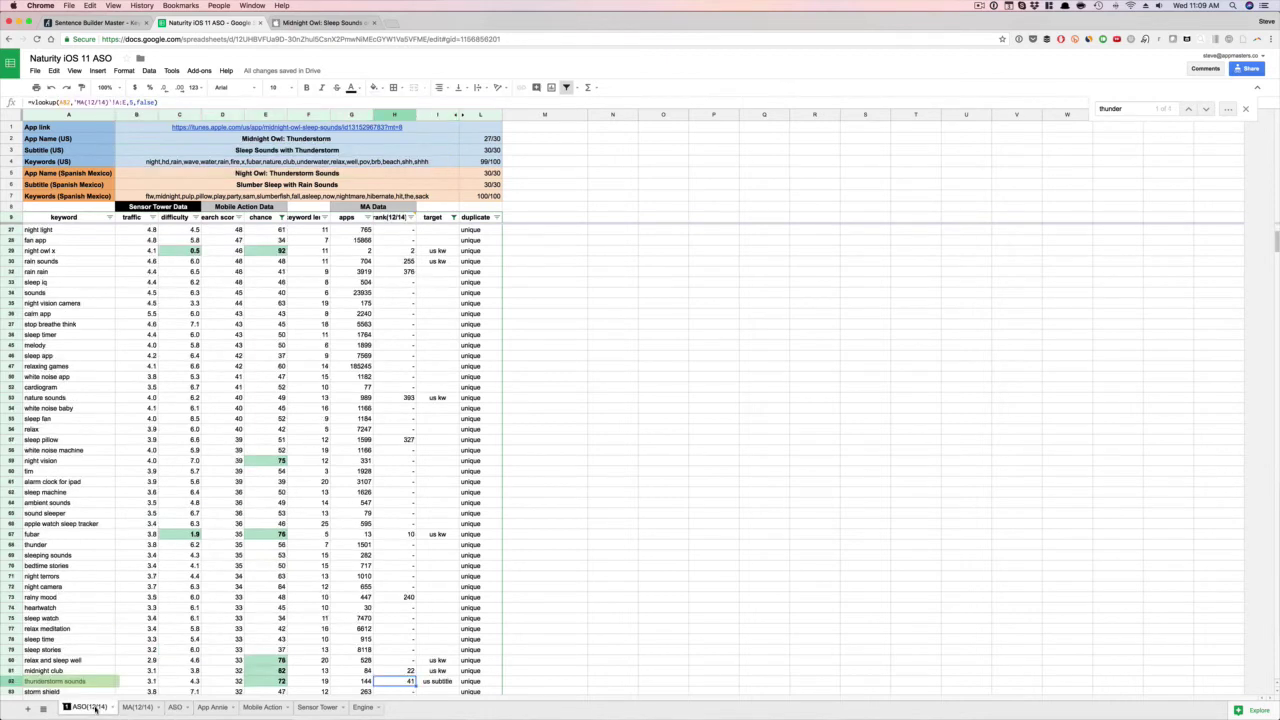
left_click(250, 683)
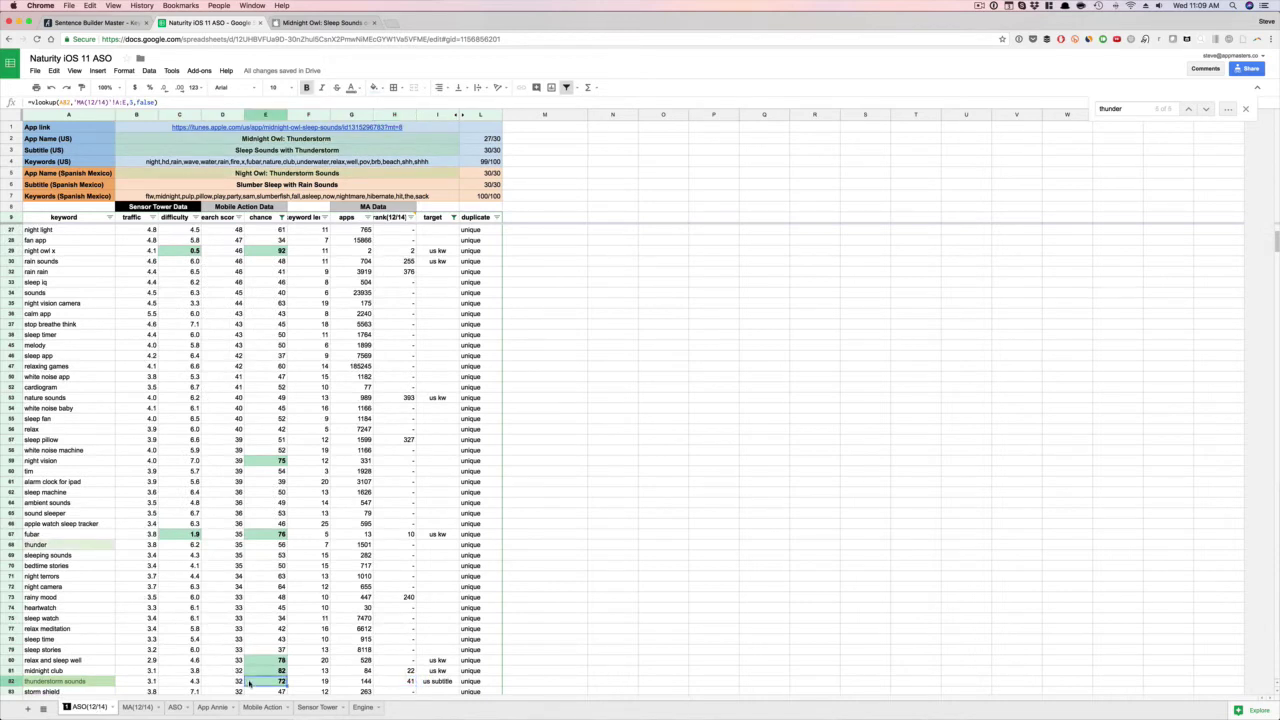
left_click(288, 177)
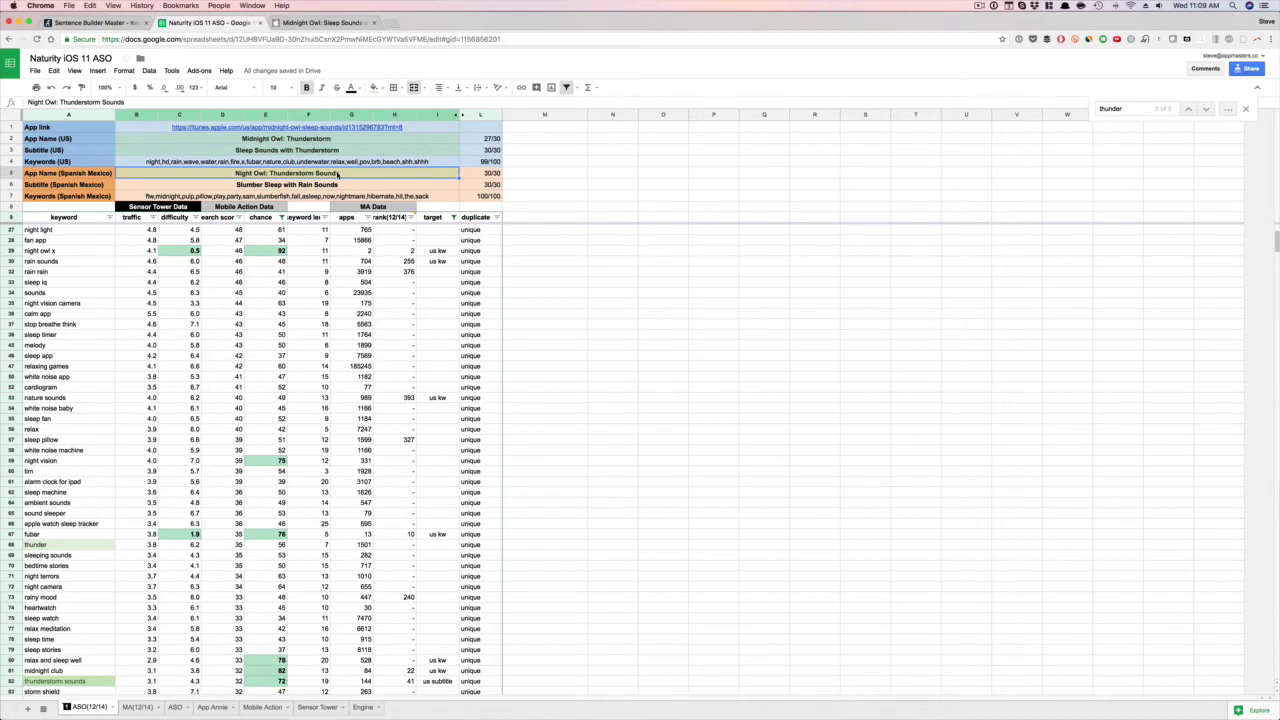
Step: Change the US subtitle on the ASO(12/14) sheet to "Thunderstorm Sounds"
left_click(270, 152)
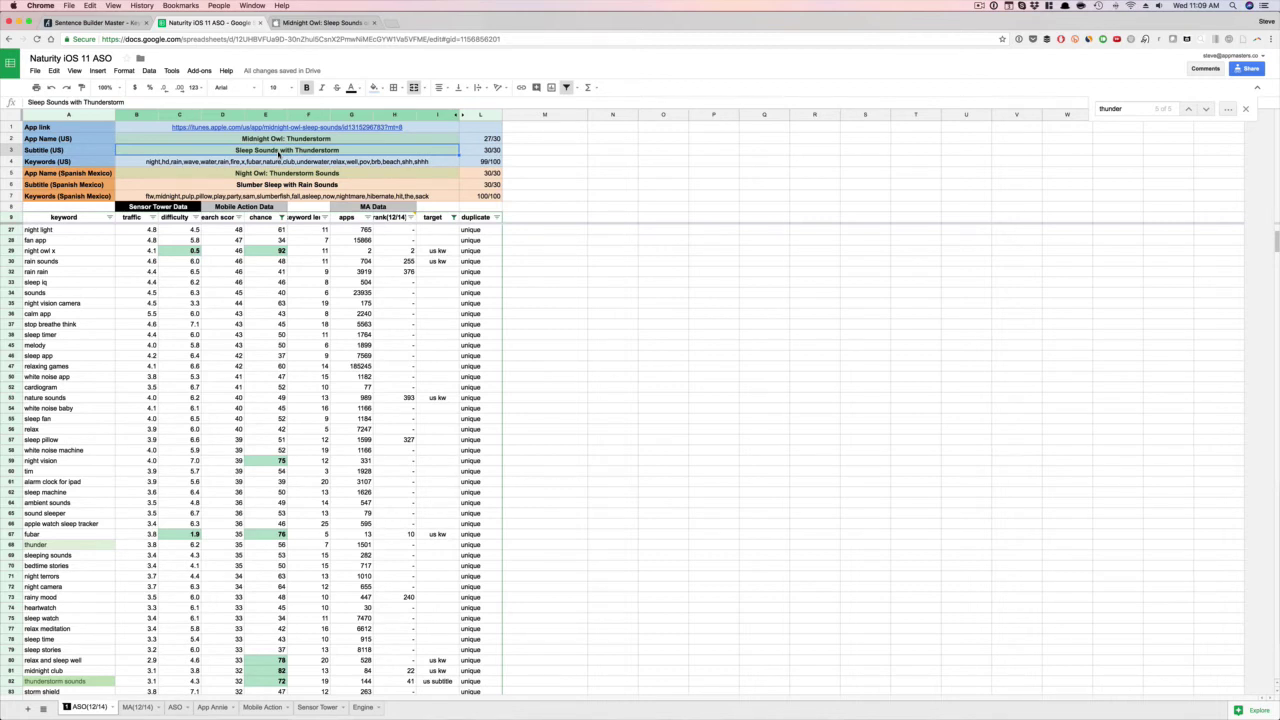
double_click(279, 153)
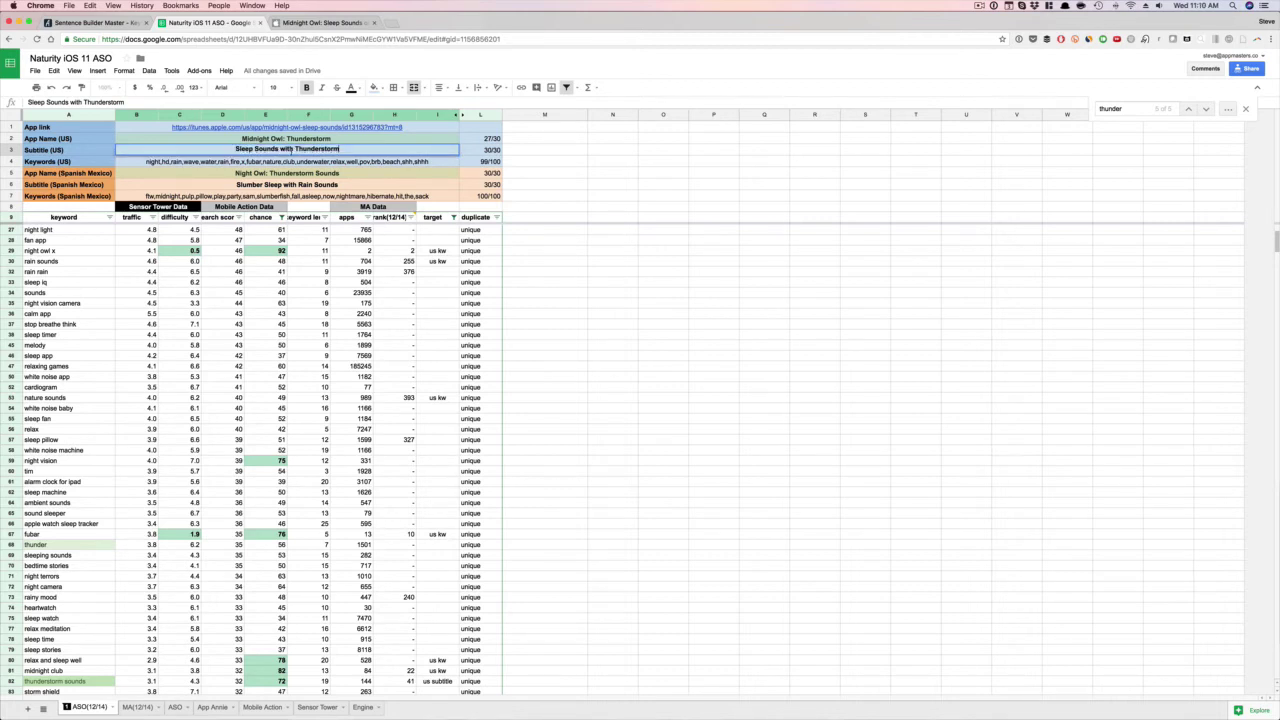
double_click(316, 149)
key("ctrl+c")
key("BackSpace")
key("BackSpace")
key("BackSpace")
key("BackSpace")
key("BackSpace")
key("BackSpace")
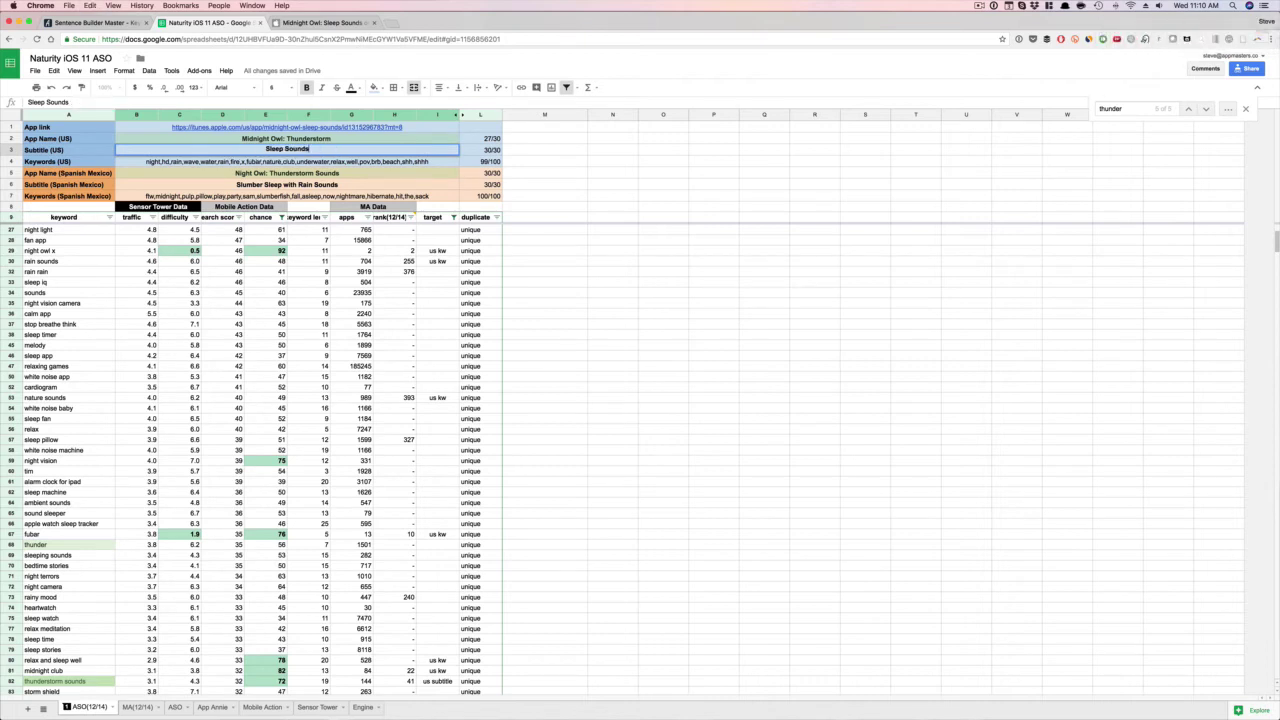
double_click(281, 149)
key("ctrl+v")
key("Return")
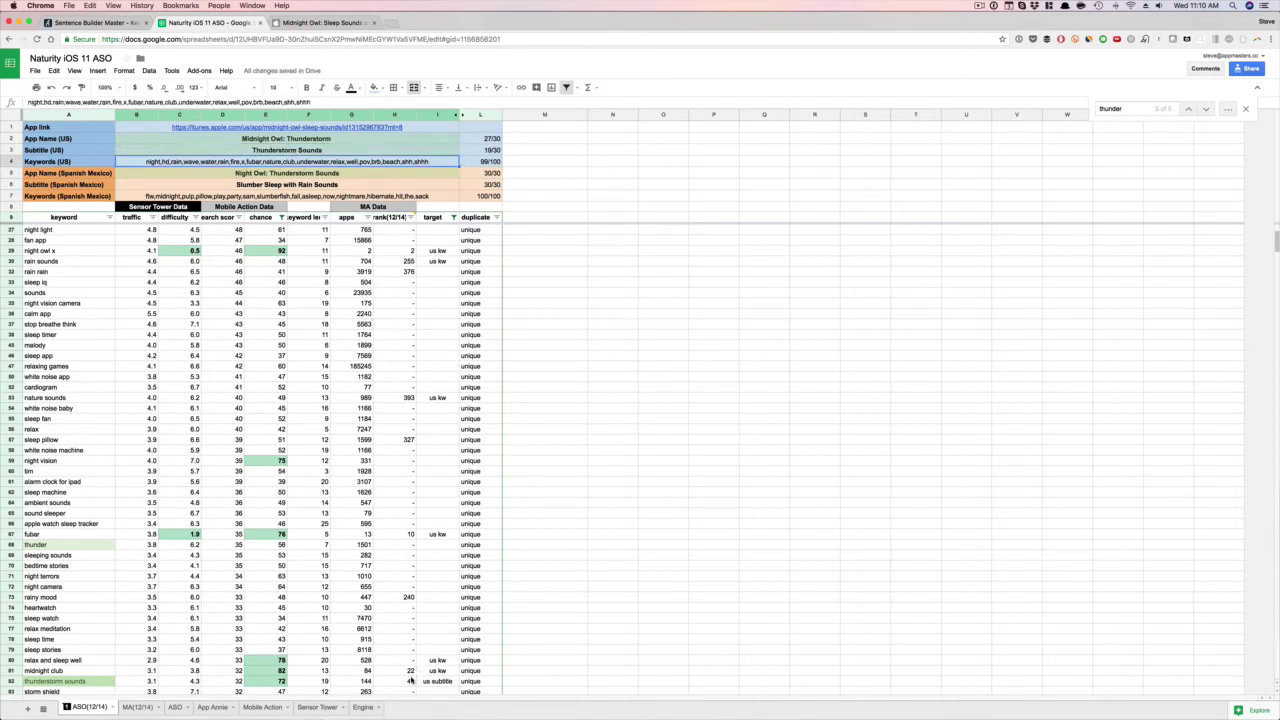
Step: Check the rank of "thunderstorm sounds", and look through the Midnight Owl iTunes listing's screenshots back to the first one
left_click(410, 681)
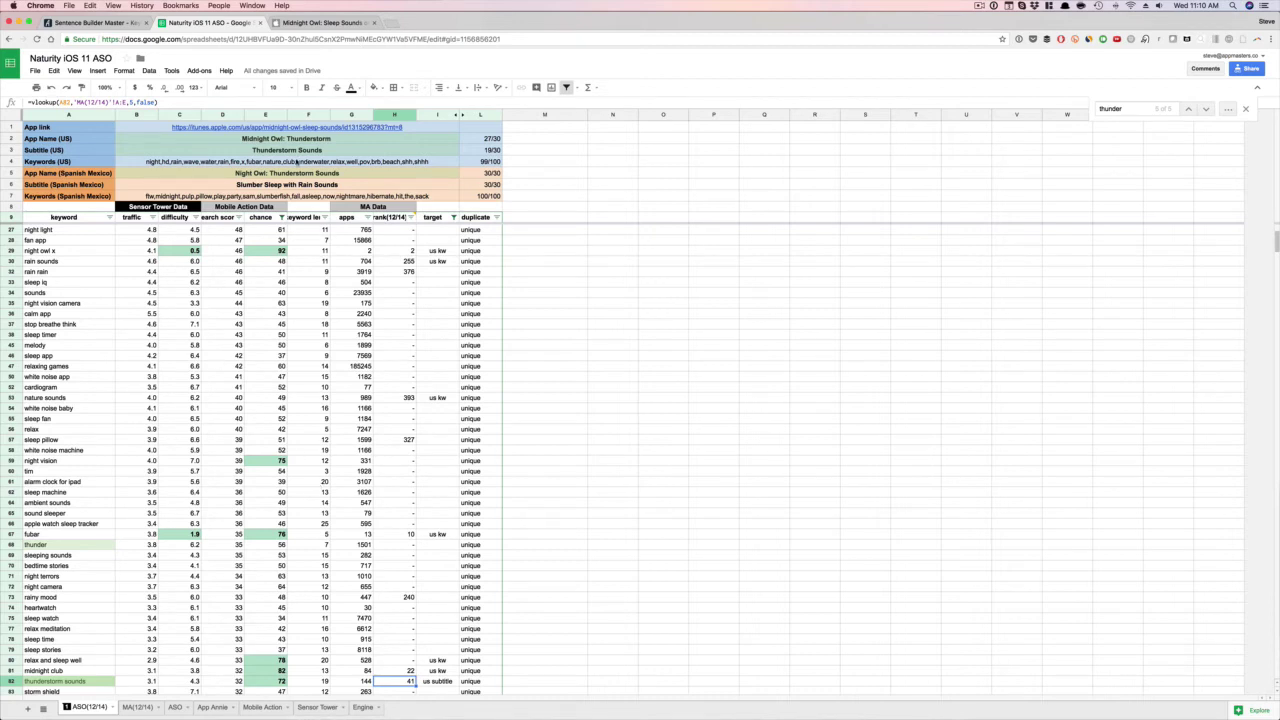
left_click(322, 22)
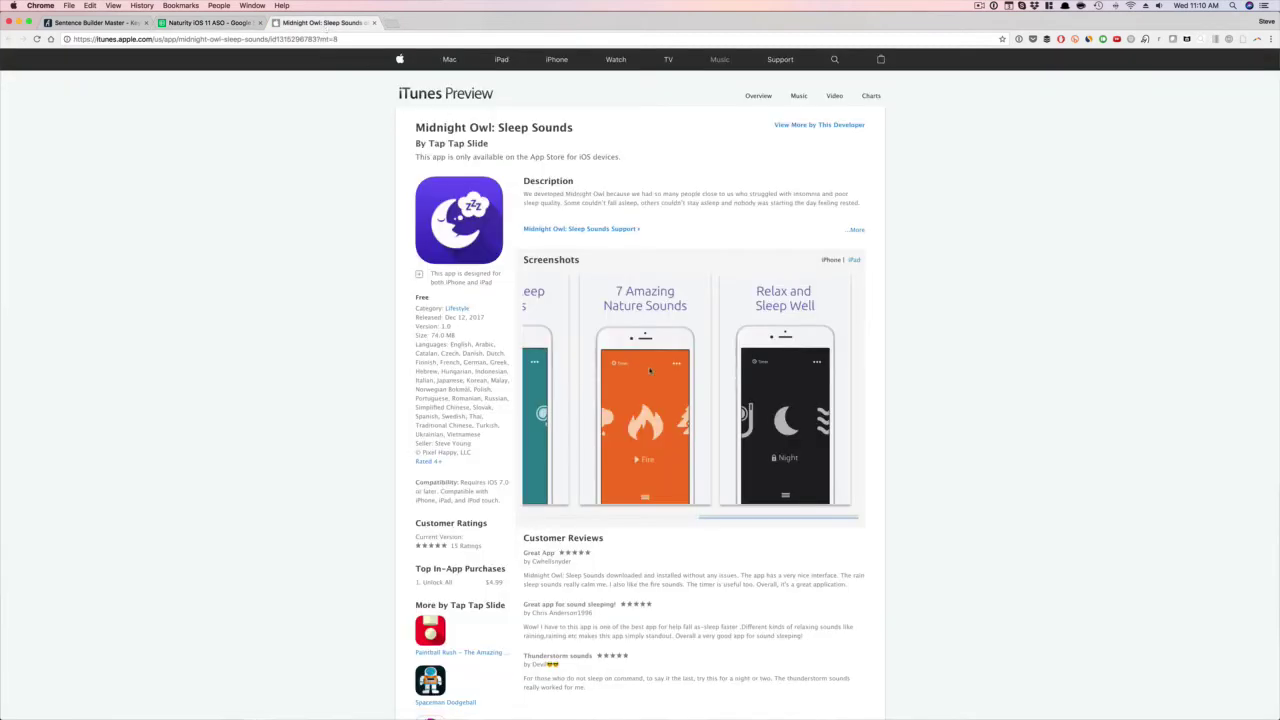
scroll(719, 387, "left", 3)
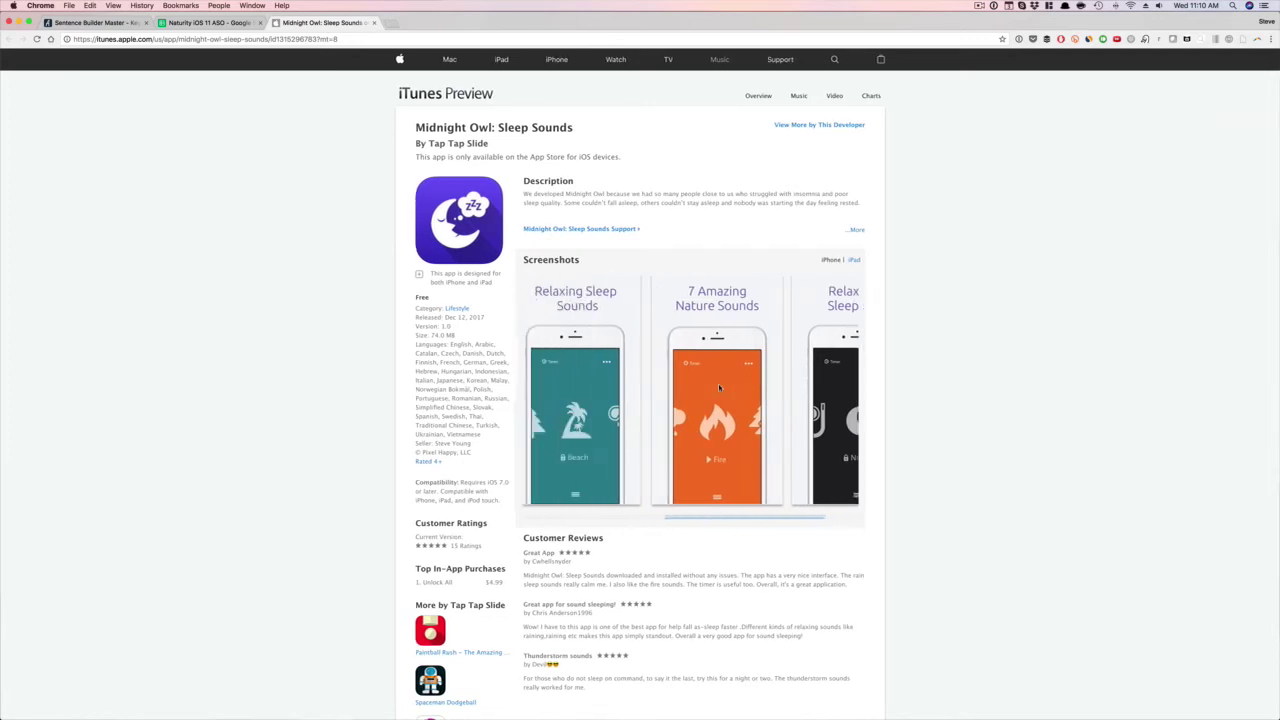
scroll(718, 387, "left", 5)
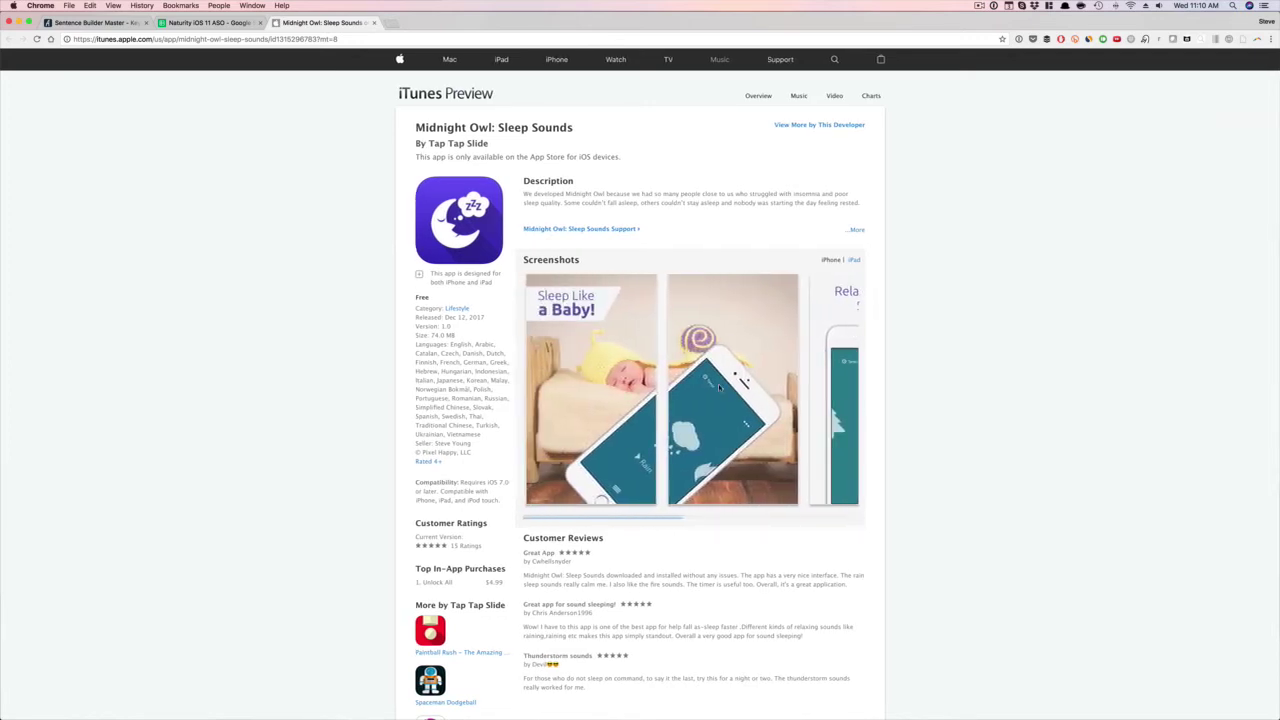